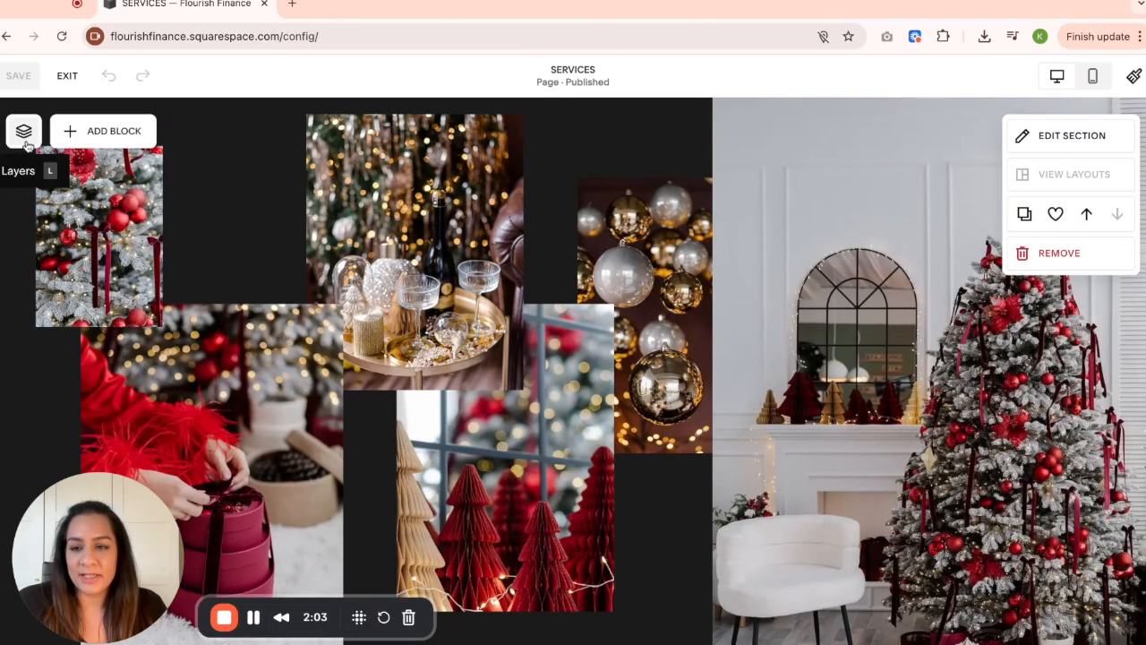
Open the image section's layer list, move it around the canvas to look it over, and close it.
left_click(24, 134)
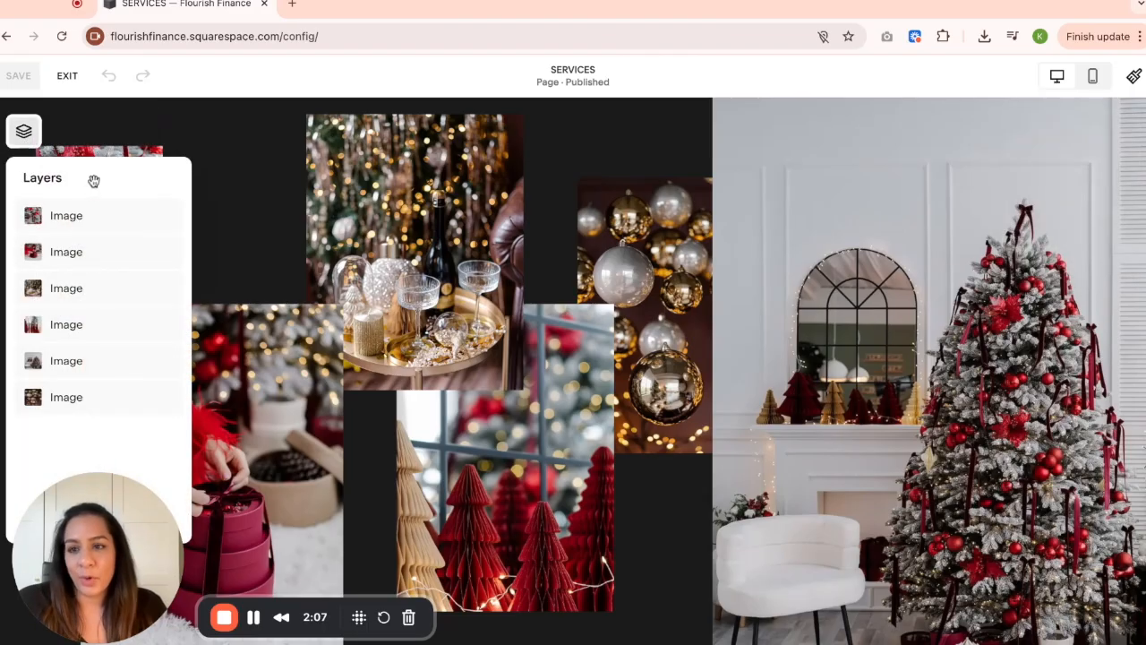
left_click_drag(94, 184, 93, 185)
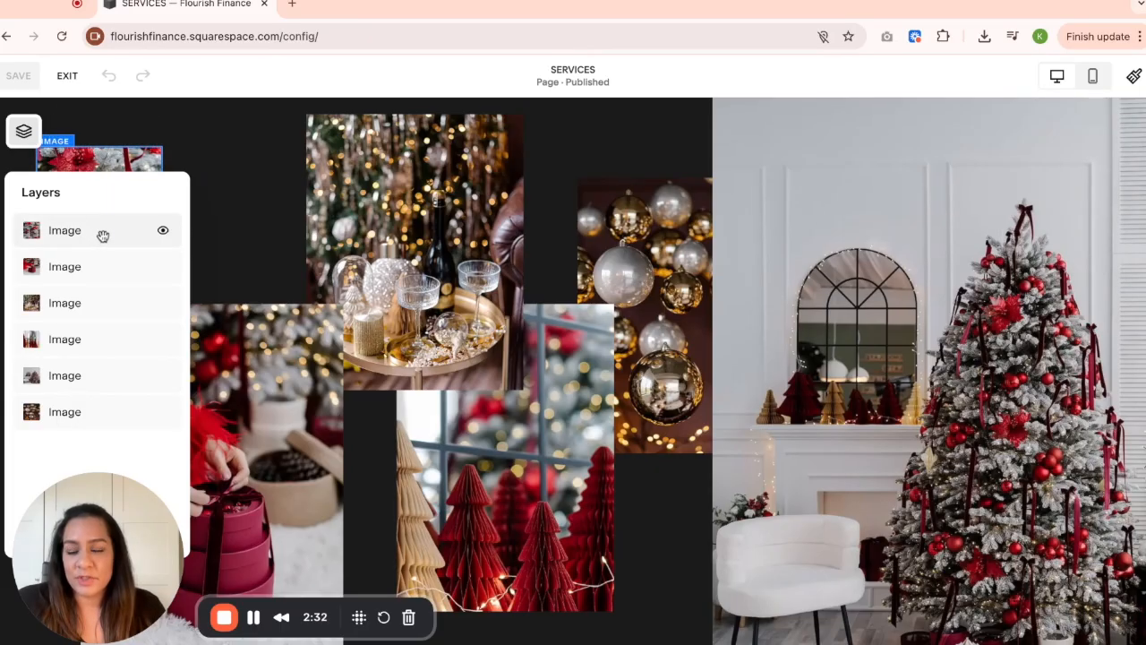
left_click(28, 137)
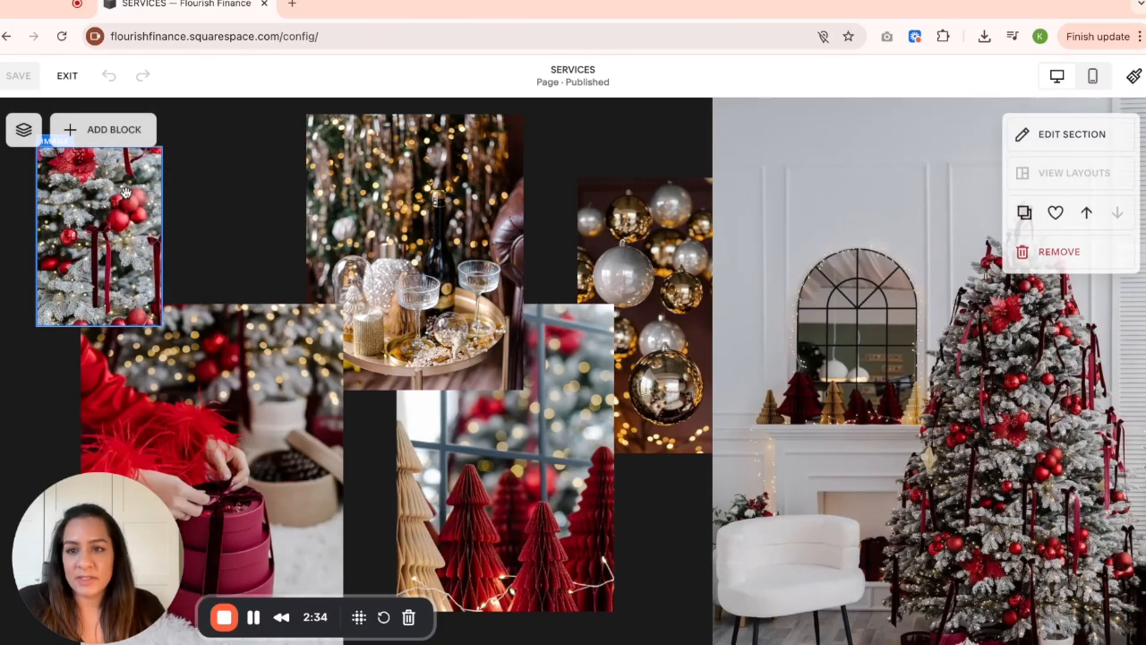
left_click(32, 142)
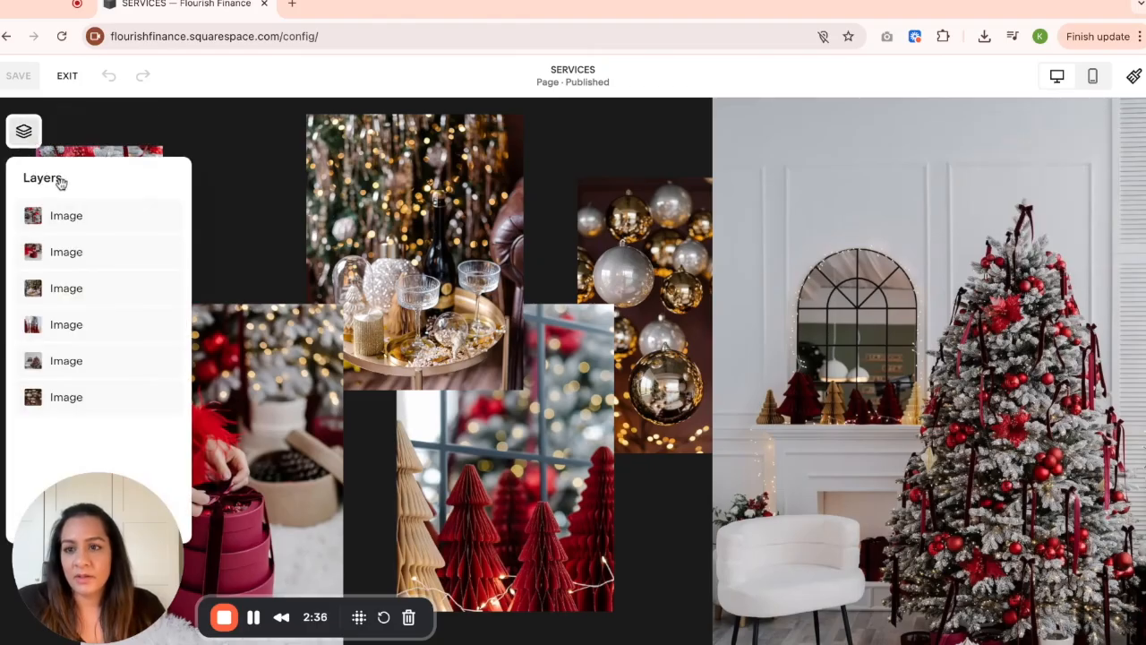
left_click_drag(59, 179, 230, 155)
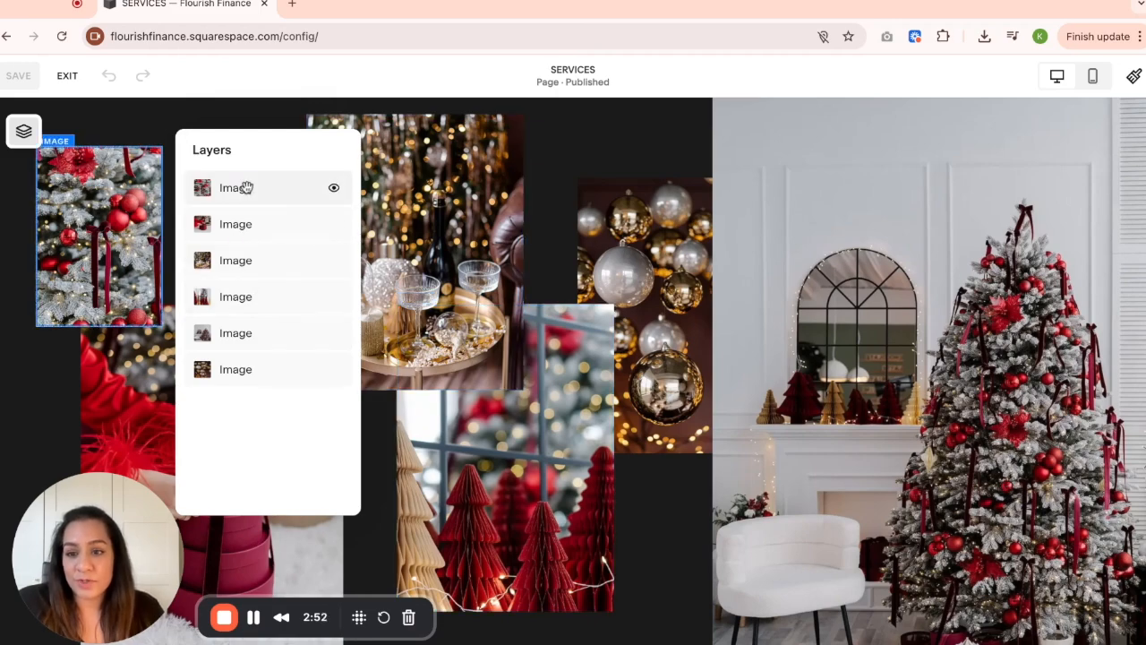
left_click_drag(247, 150, 61, 257)
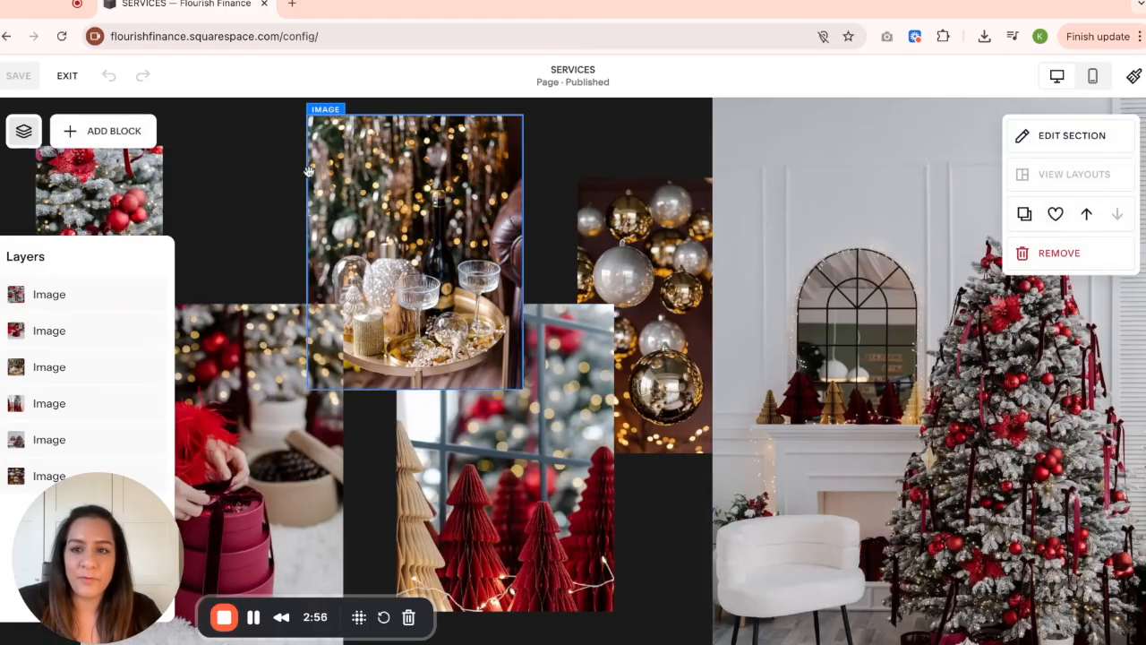
left_click(204, 192)
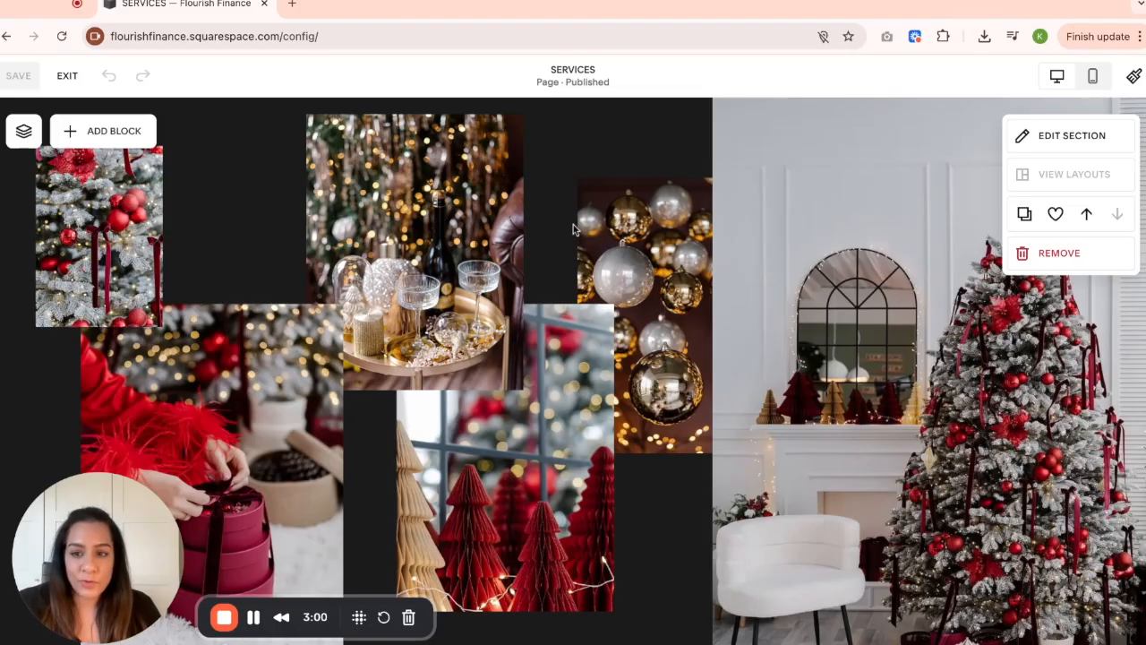
Bring the gold ornaments image forward in front of the images it overlaps.
left_click(629, 275)
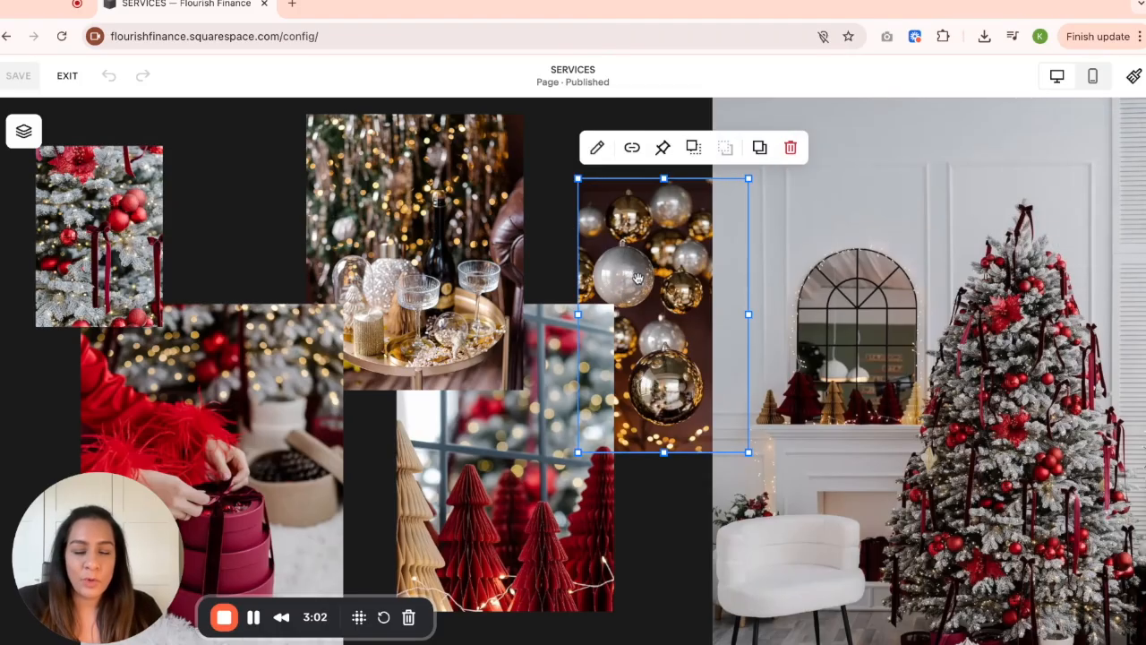
left_click(694, 150)
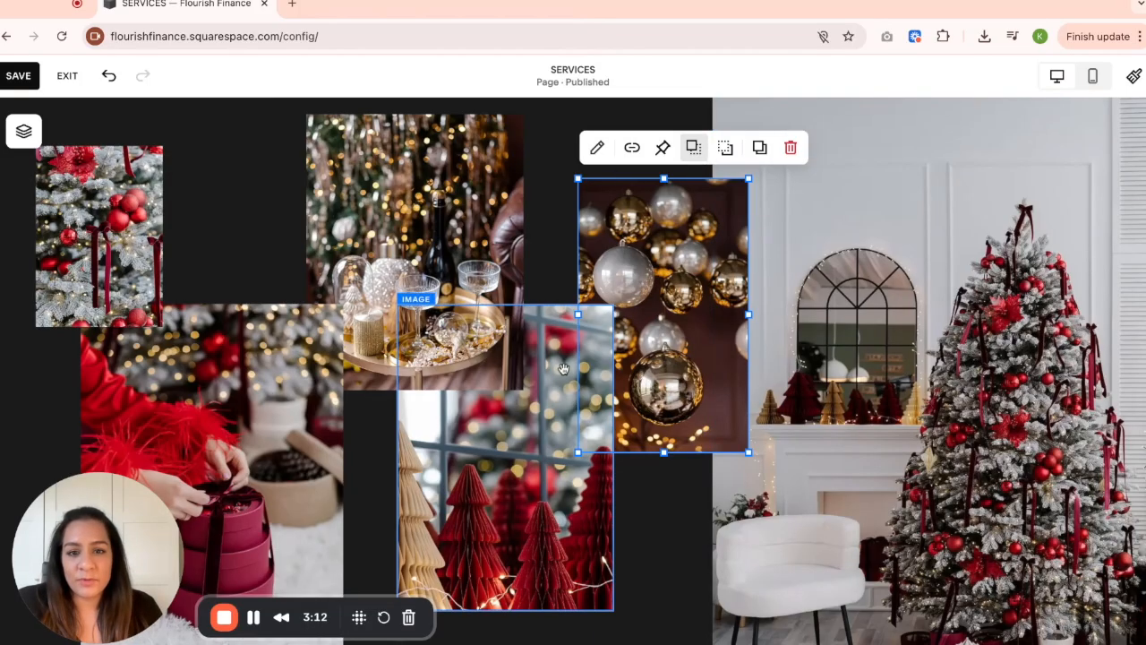
left_click(694, 149)
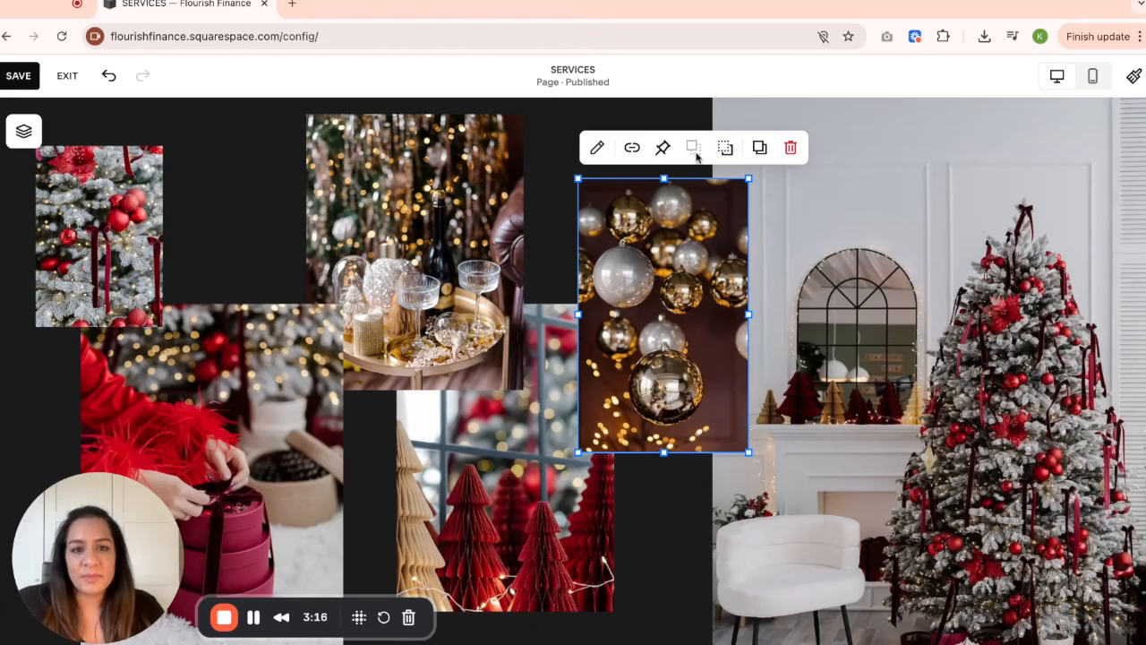
Send the gold ornaments image backward behind the overlapping images.
left_click(725, 149)
left_click(693, 149)
left_click(725, 148)
left_click(724, 148)
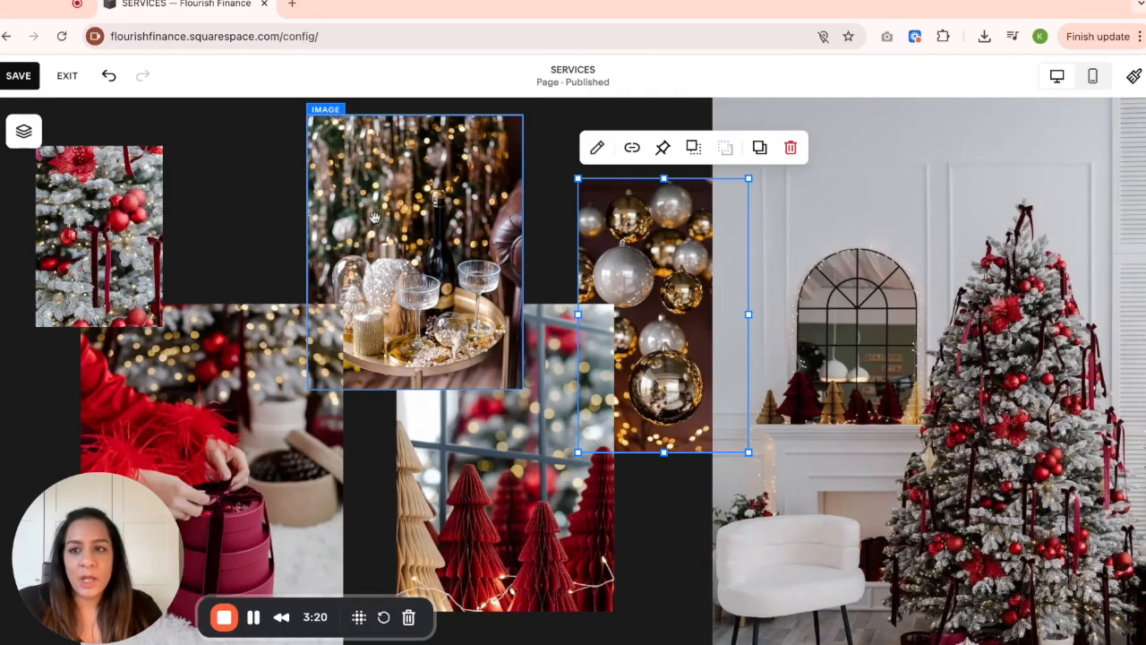
Reorder the section's layers with the gold ornaments image on top and the large Christmas tree room image directly beneath it.
left_click(24, 142)
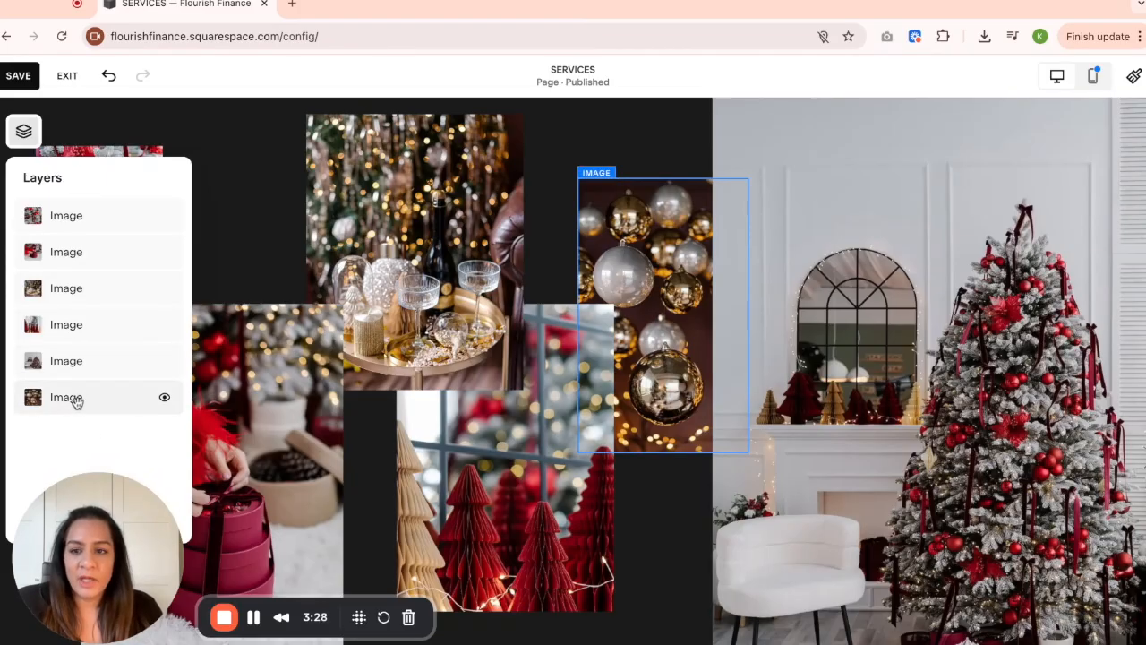
left_click_drag(80, 401, 87, 253)
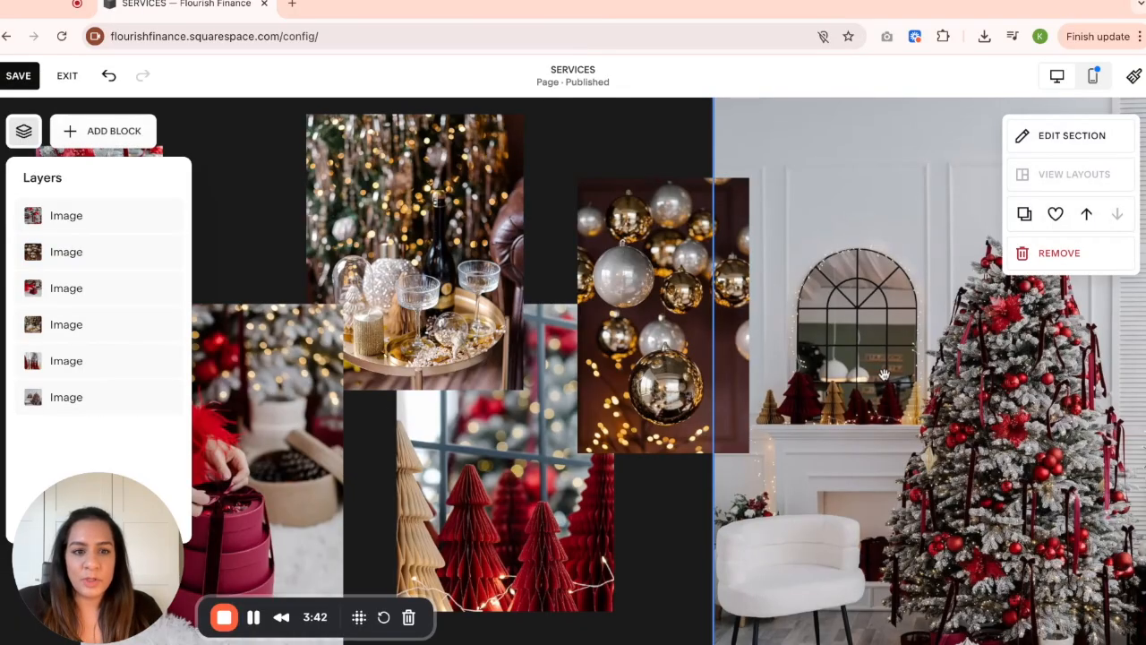
left_click_drag(105, 402, 102, 224)
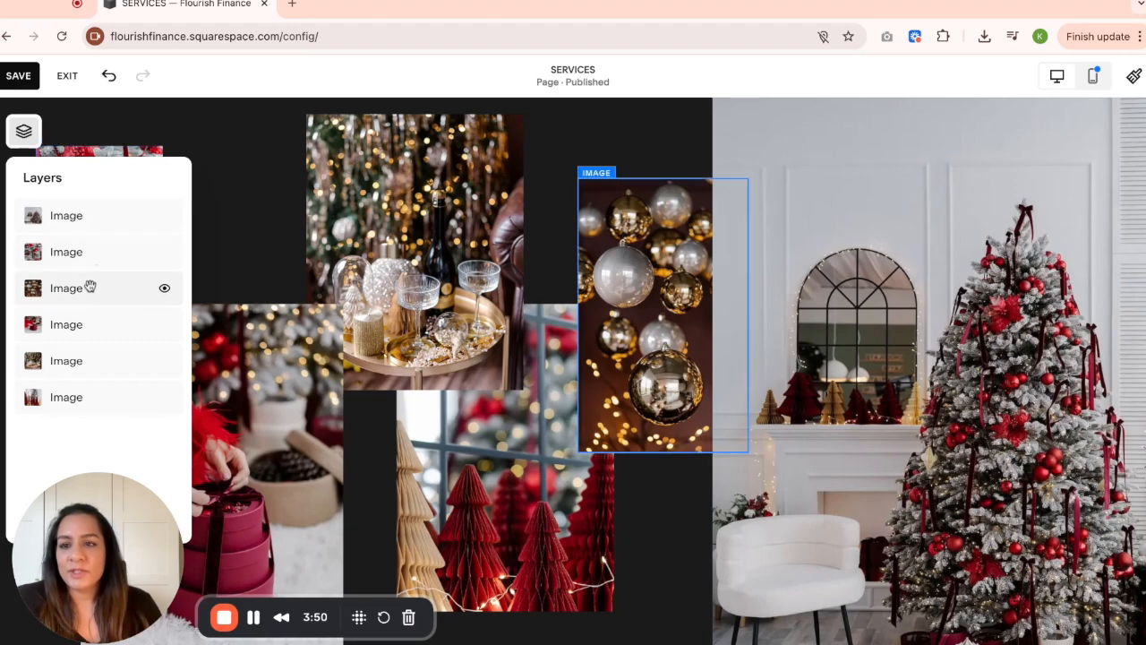
left_click_drag(87, 296, 95, 230)
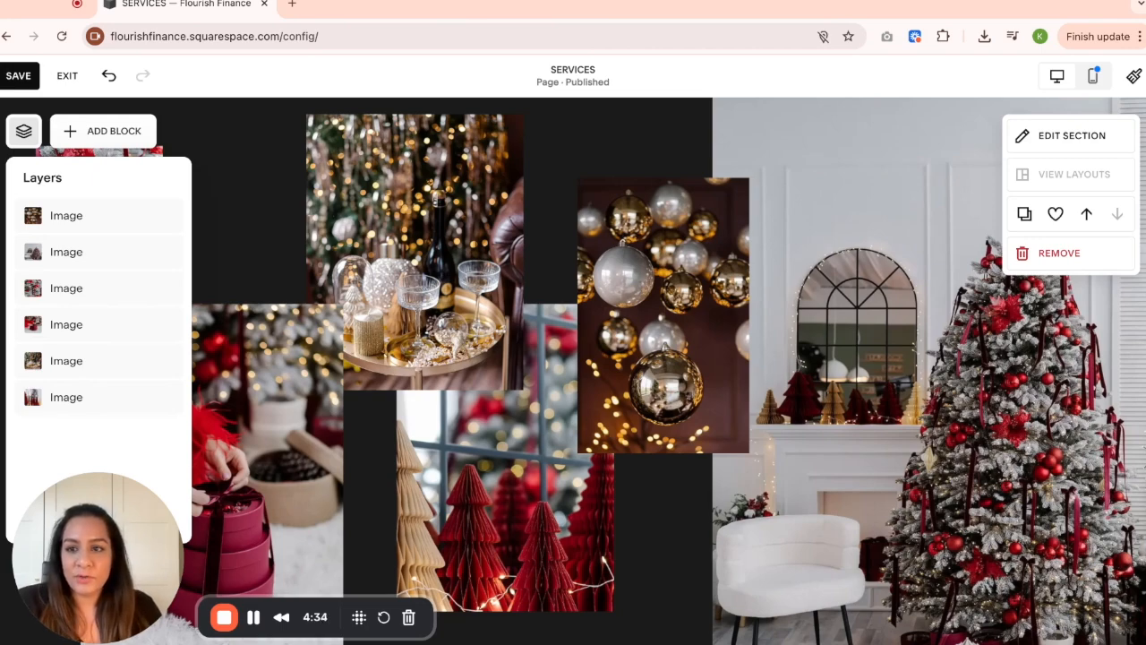
Select the large Christmas tree room image in the layer list and hide it on desktop.
left_click(122, 251)
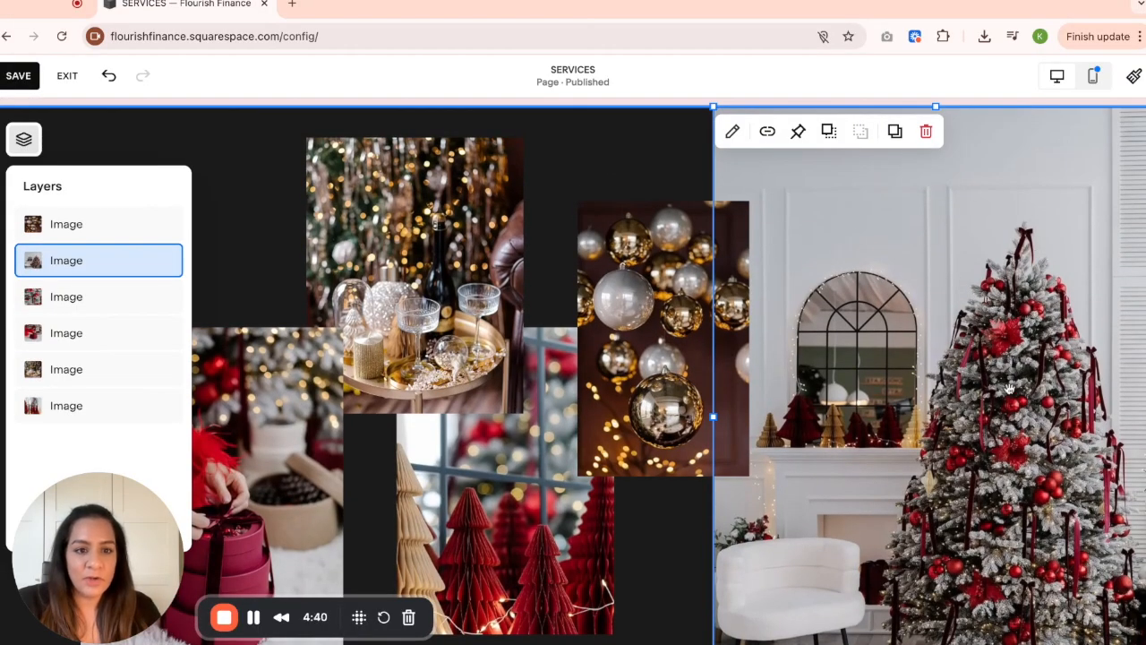
scroll(1010, 390, "down", 1)
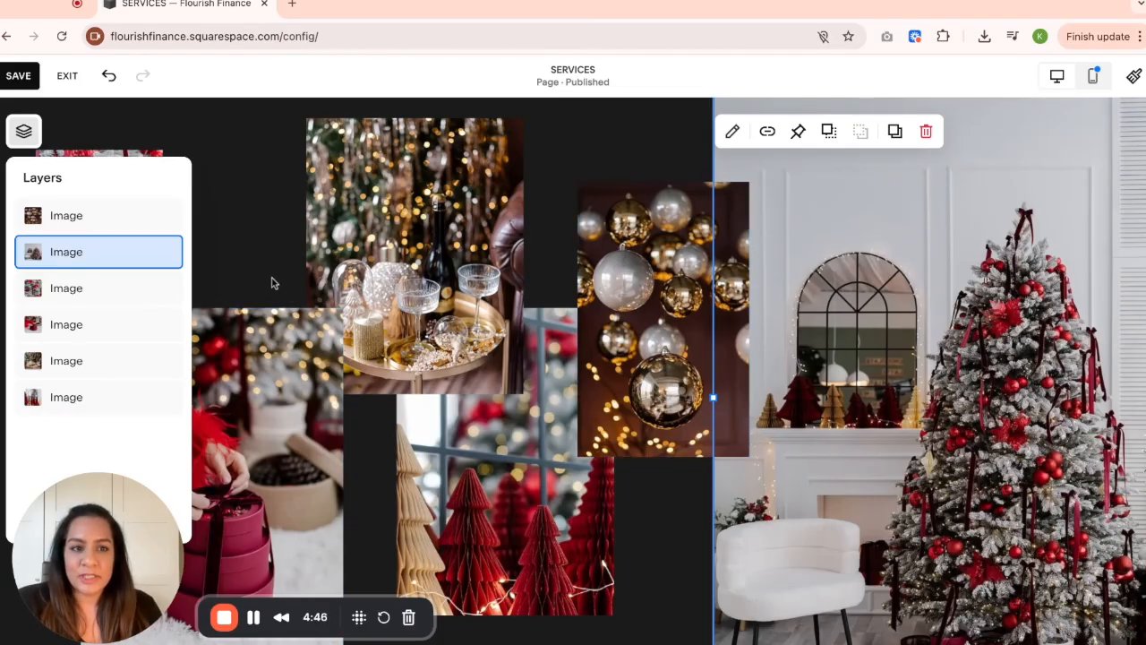
left_click(165, 254)
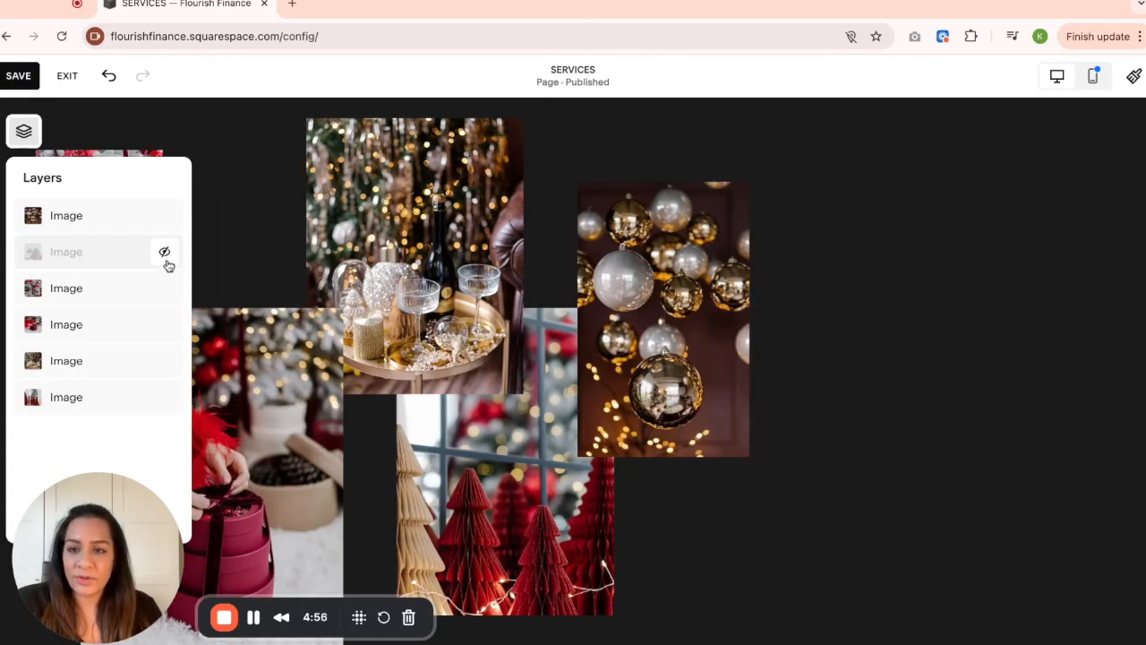
Check in the mobile layout whether the image hidden on desktop is still shown among the section's images.
mouse_move(941, 312)
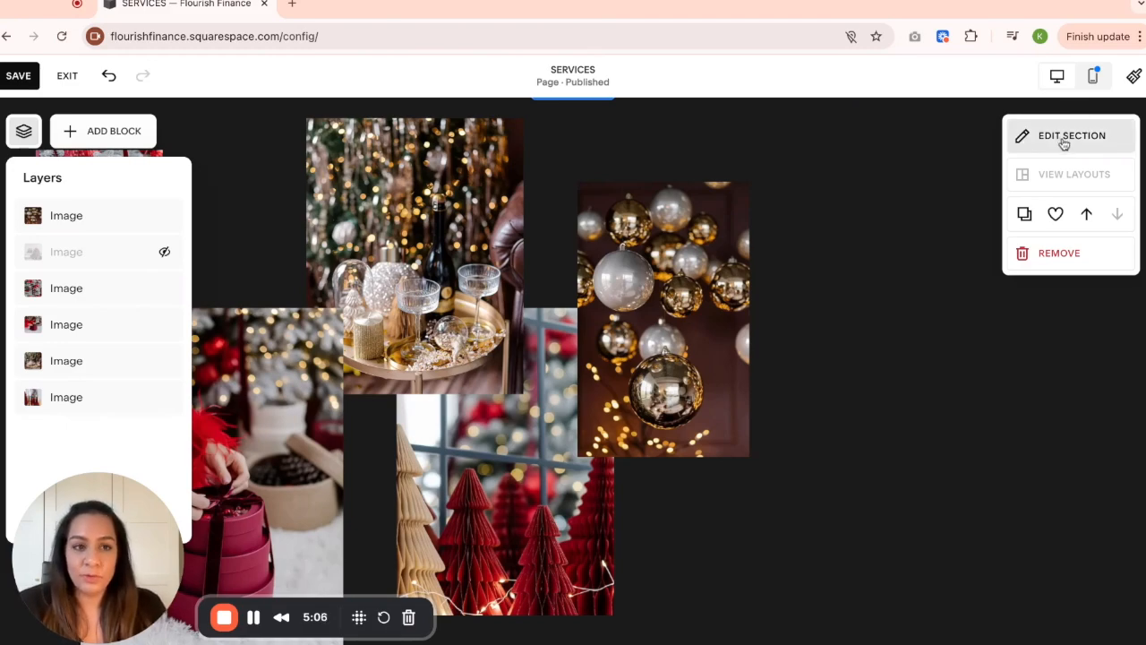
left_click(1096, 78)
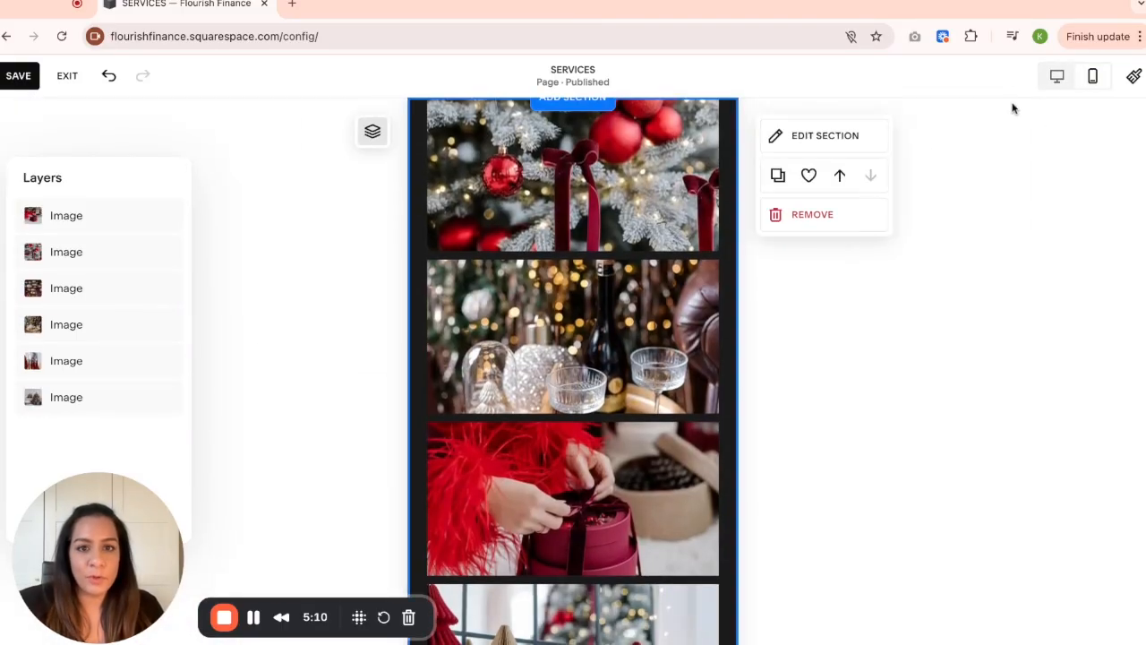
scroll(589, 323, "down", 3)
scroll(588, 323, "down", 5)
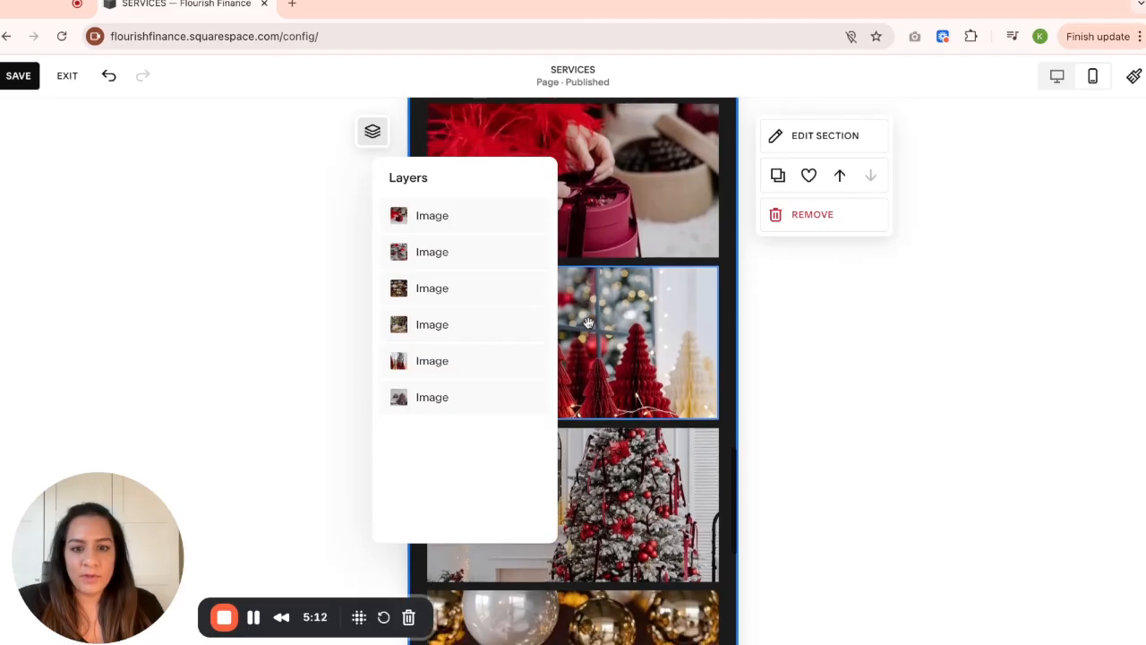
left_click(328, 222)
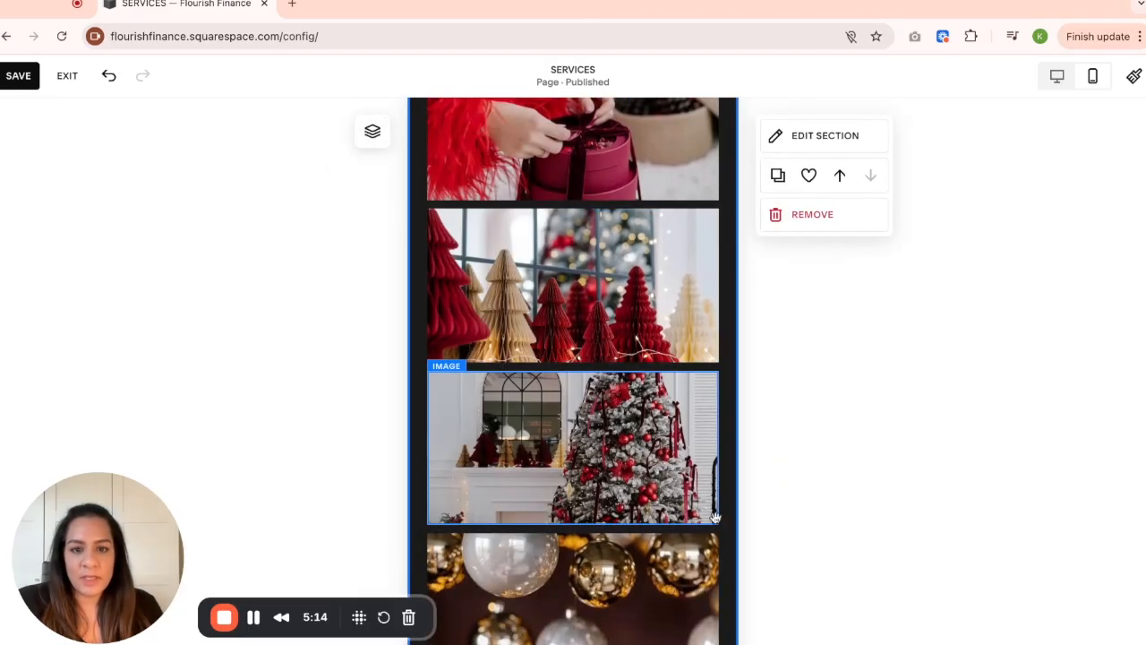
scroll(641, 453, "down", 3)
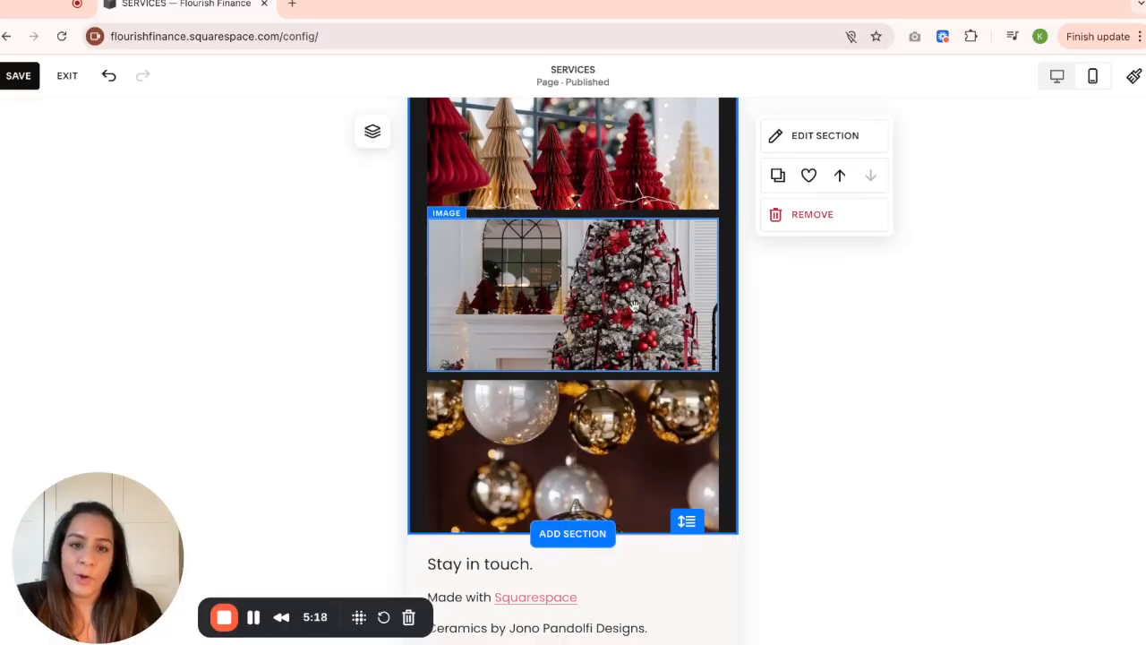
scroll(632, 309, "up", 7)
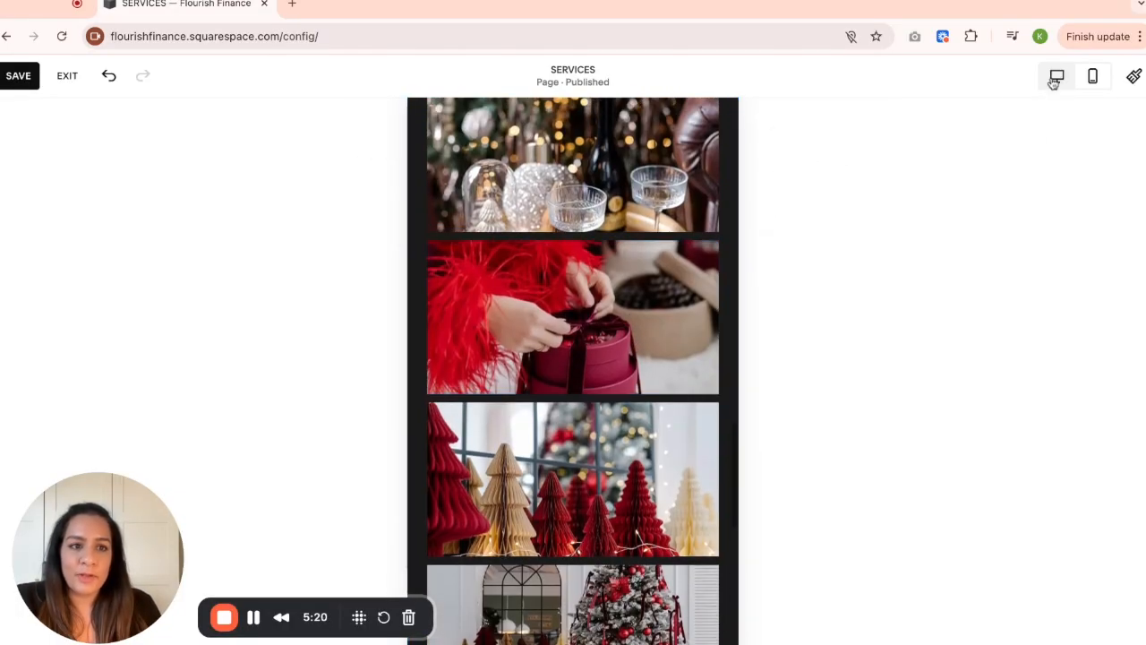
Return to the desktop layout and make the hidden Christmas tree room image visible again.
left_click(1056, 77)
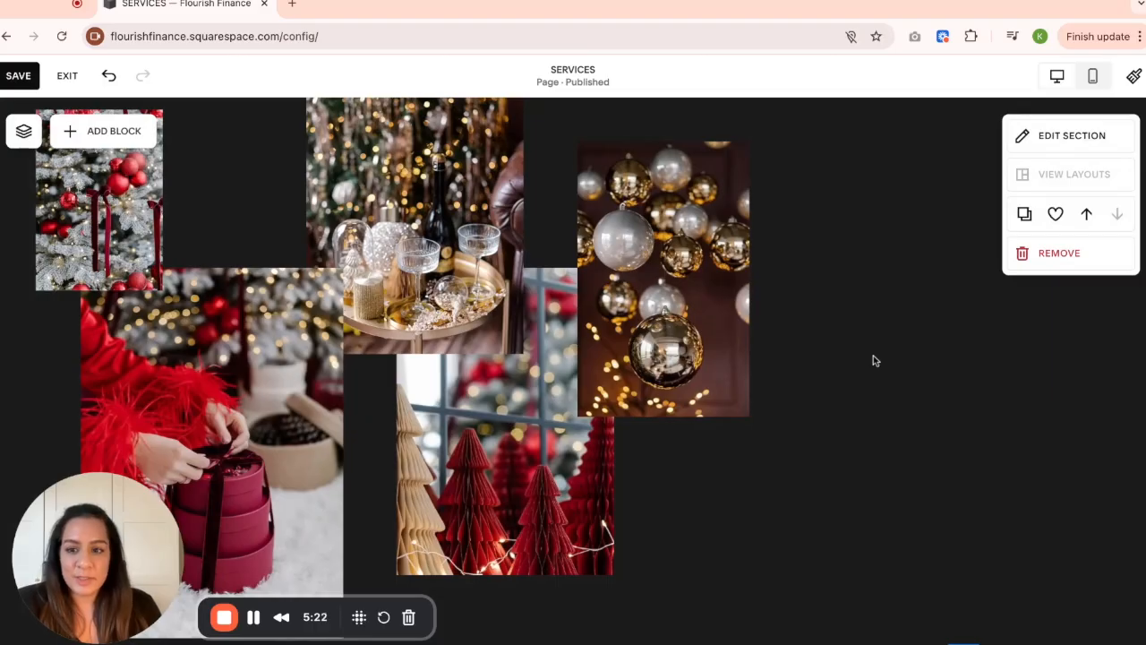
left_click(23, 131)
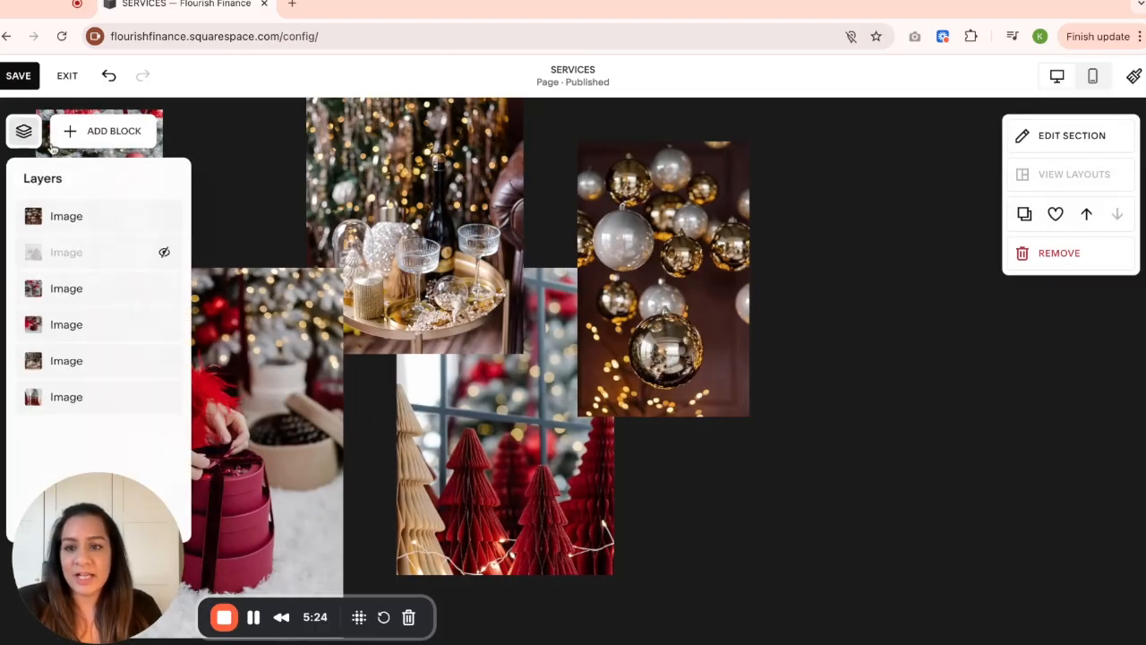
left_click(165, 255)
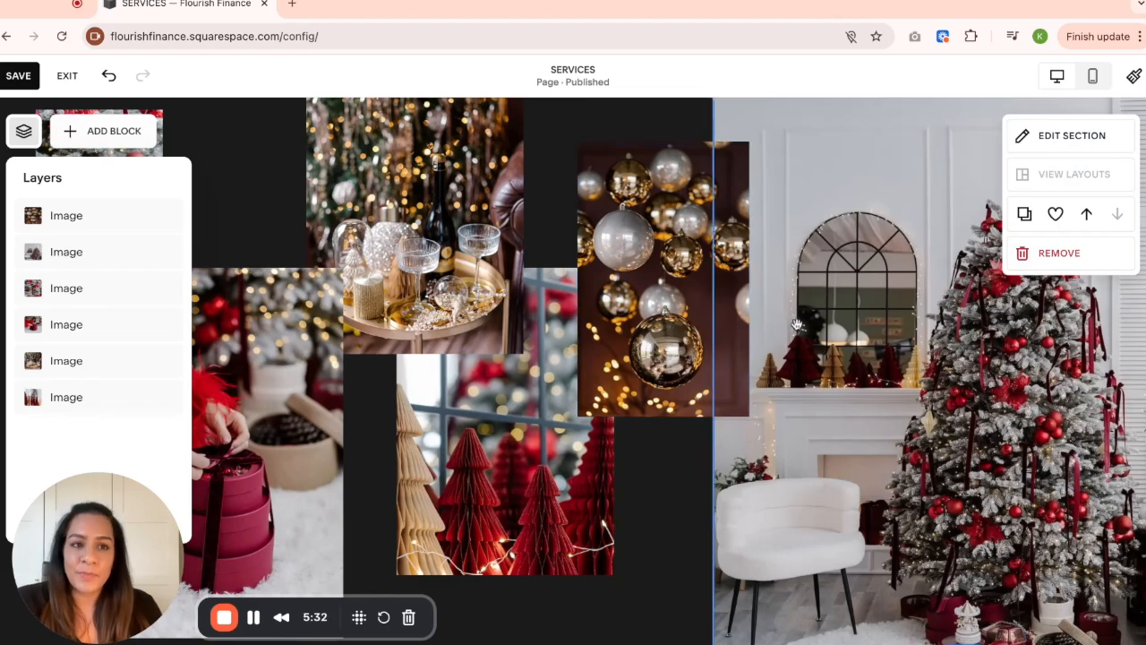
Switch to the mobile layout and review how the section's images are stacked.
left_click(1093, 77)
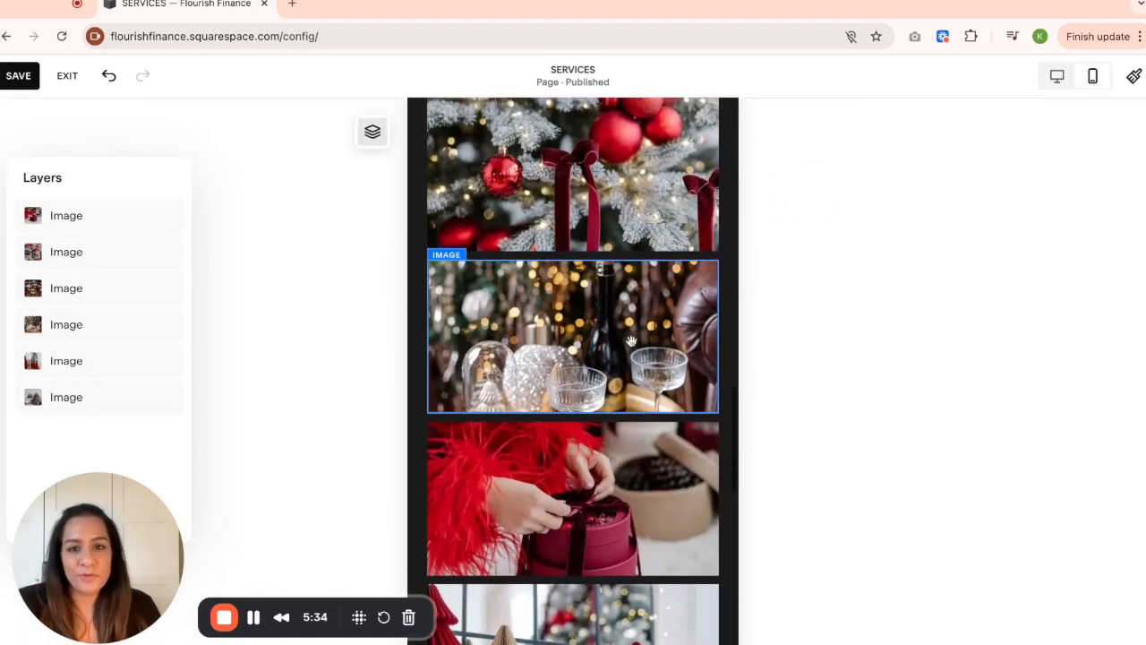
scroll(640, 332, "down", 1)
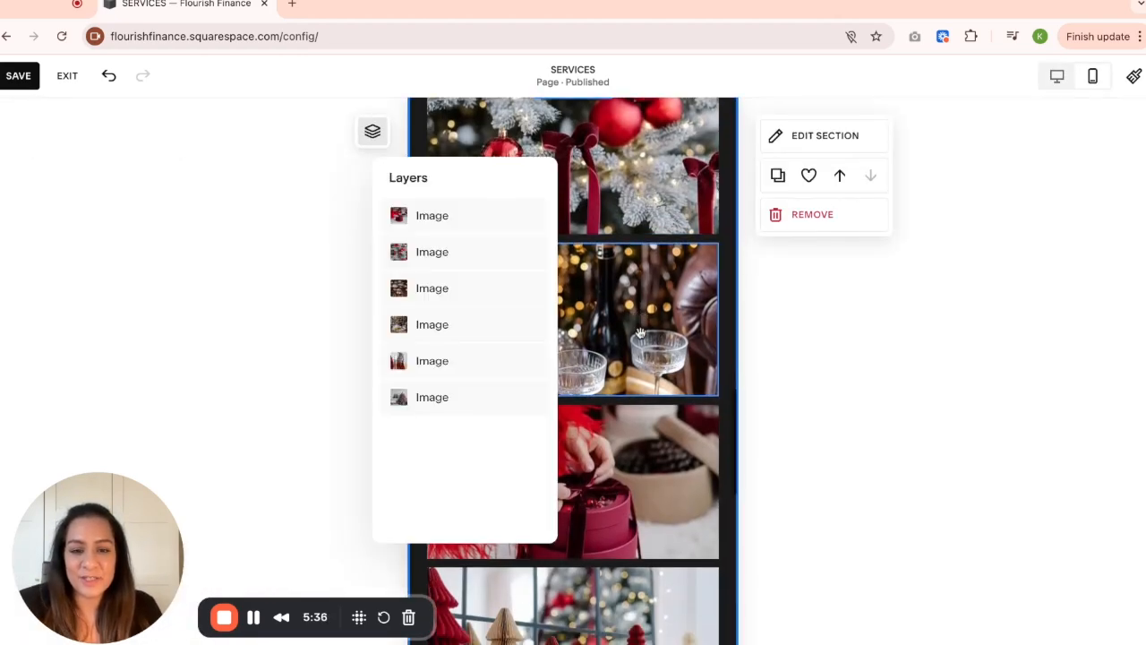
left_click(289, 205)
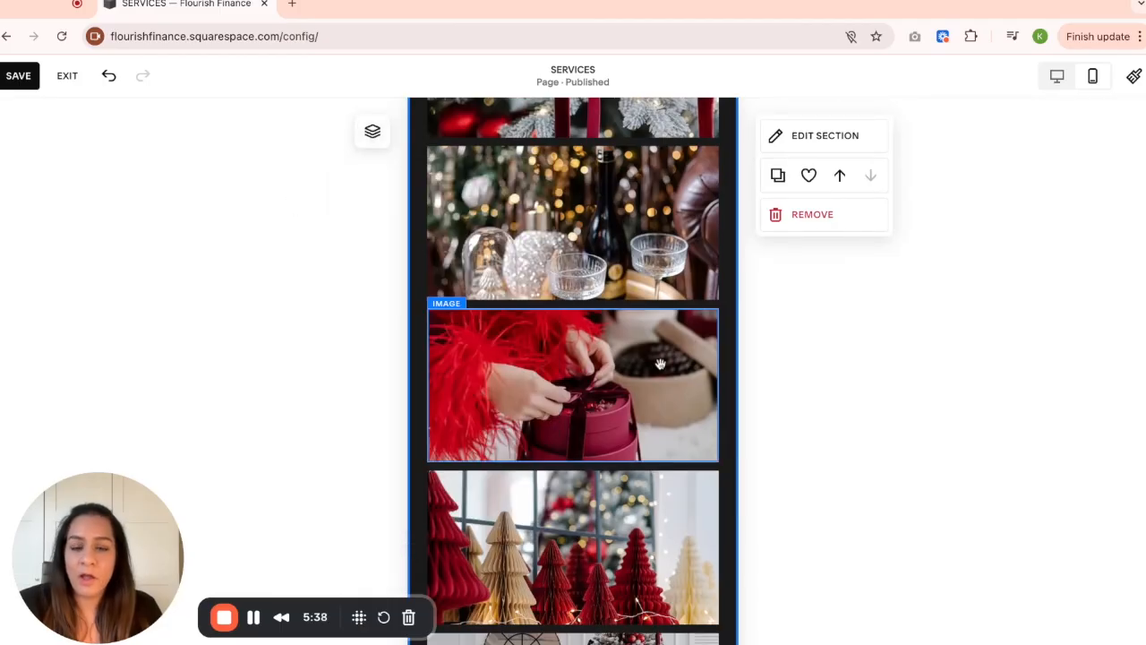
scroll(660, 363, "down", 3)
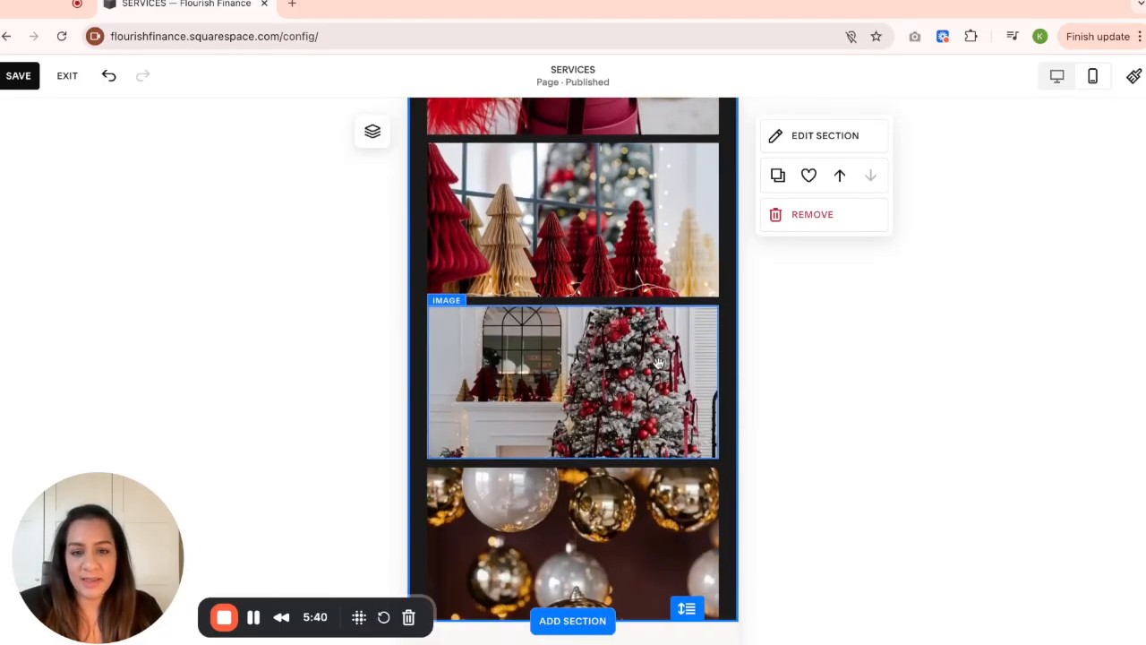
scroll(646, 318, "up", 5)
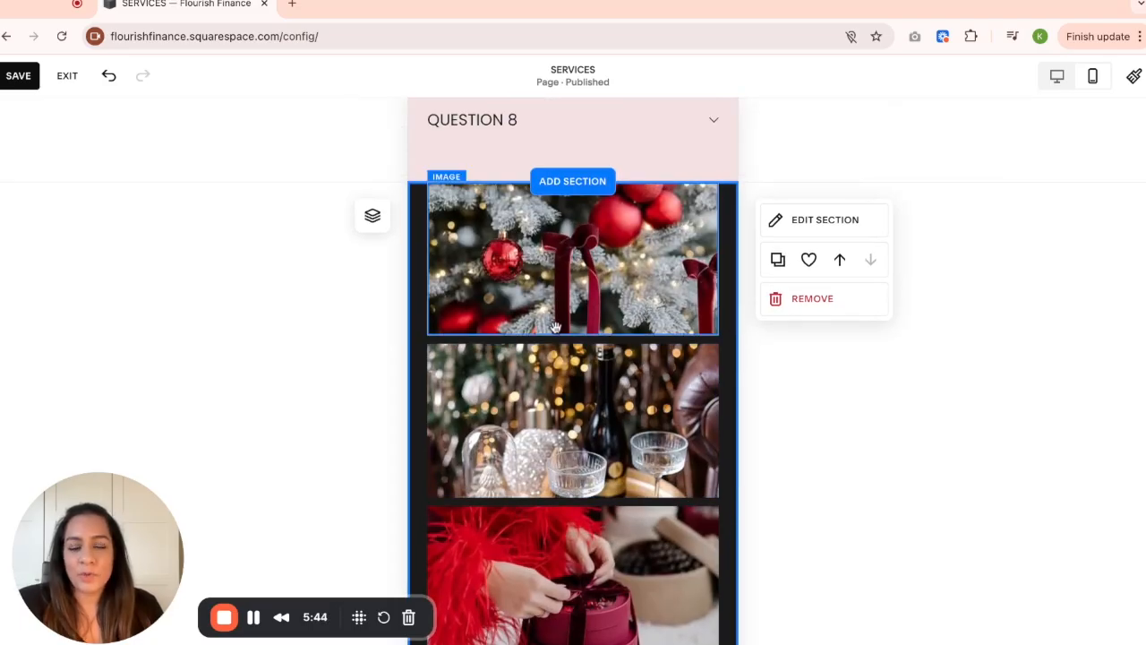
scroll(560, 313, "down", 4)
scroll(555, 333, "down", 2)
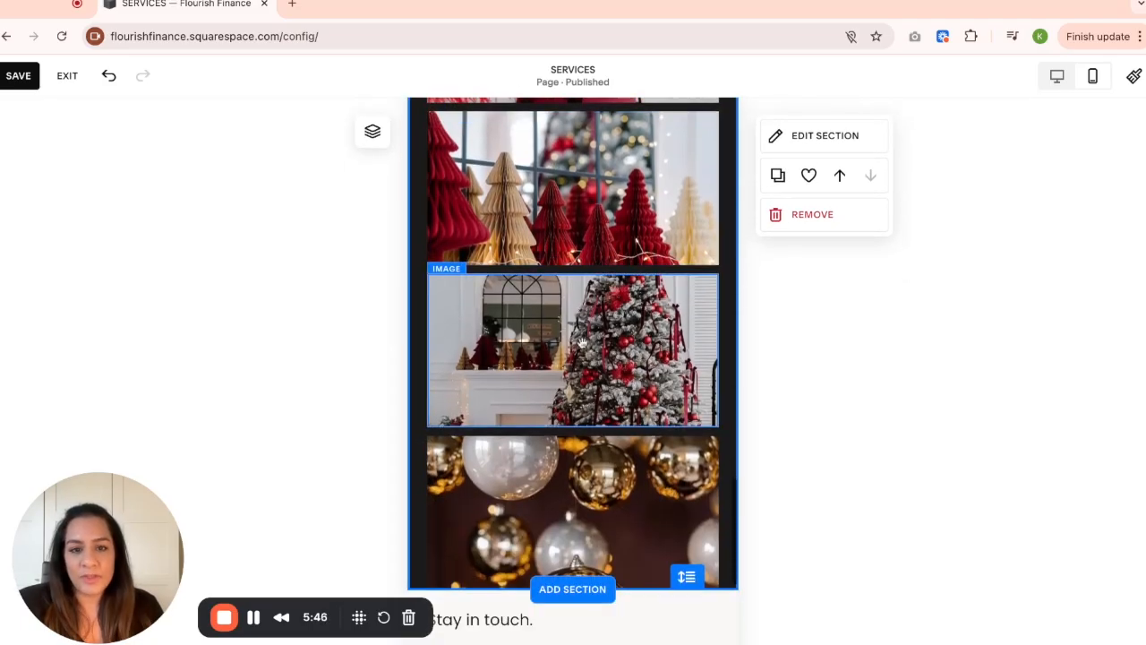
Open the layer list of the image section in the mobile layout.
scroll(594, 350, "up", 6)
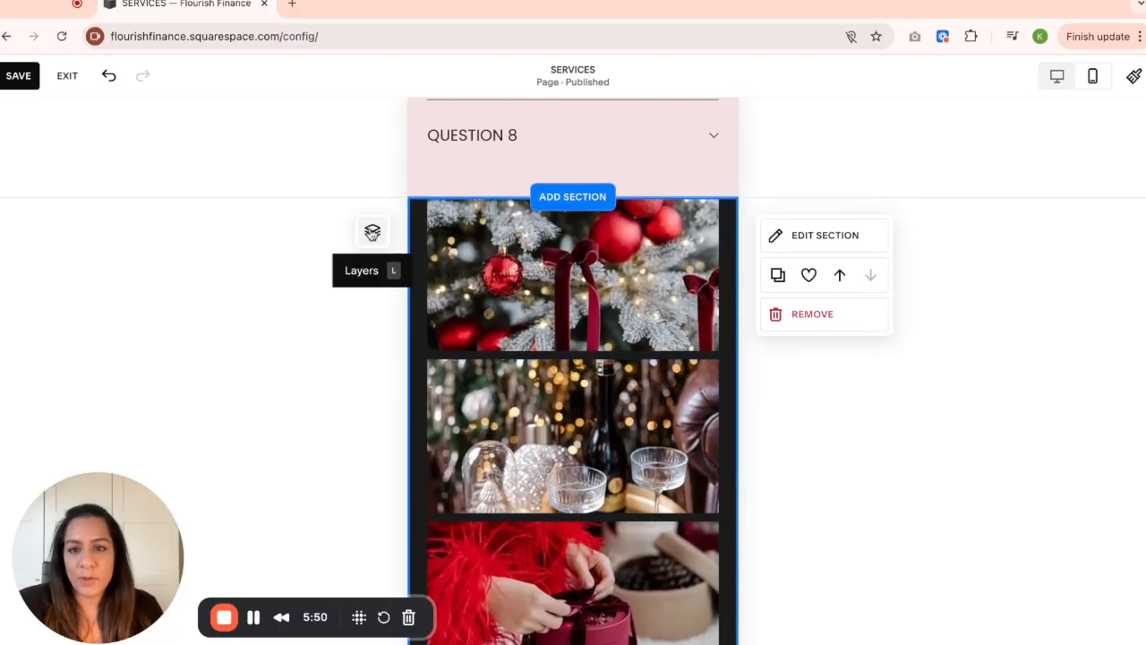
left_click(372, 232)
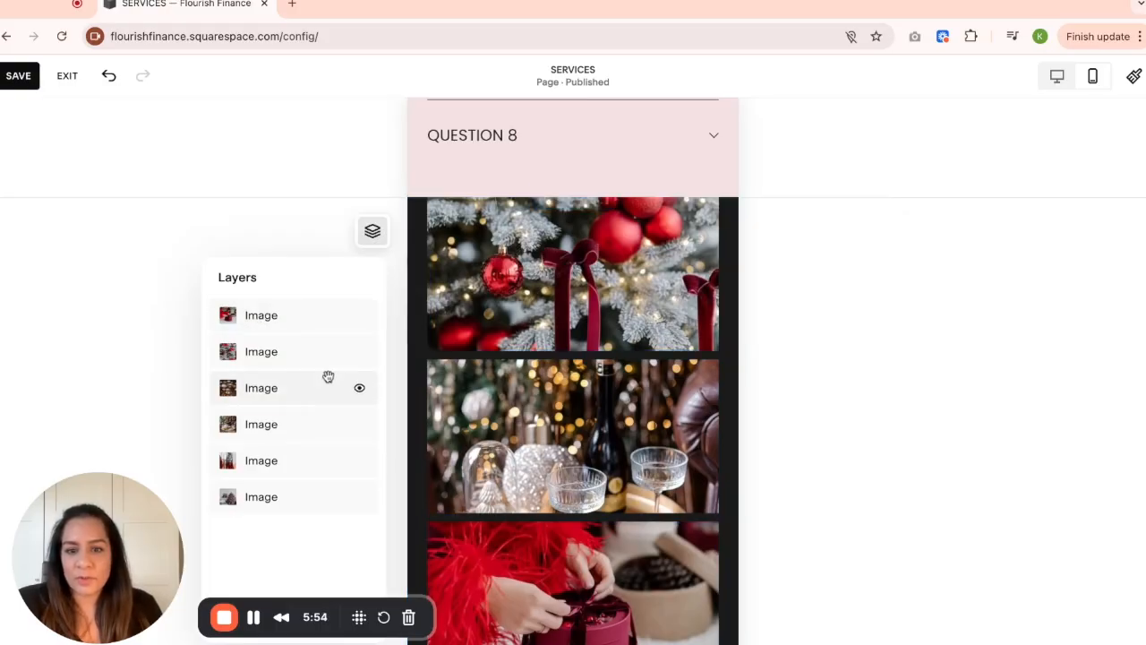
Hide every image of the section in the mobile layout except the Christmas tree room image.
scroll(540, 573, "down", 1)
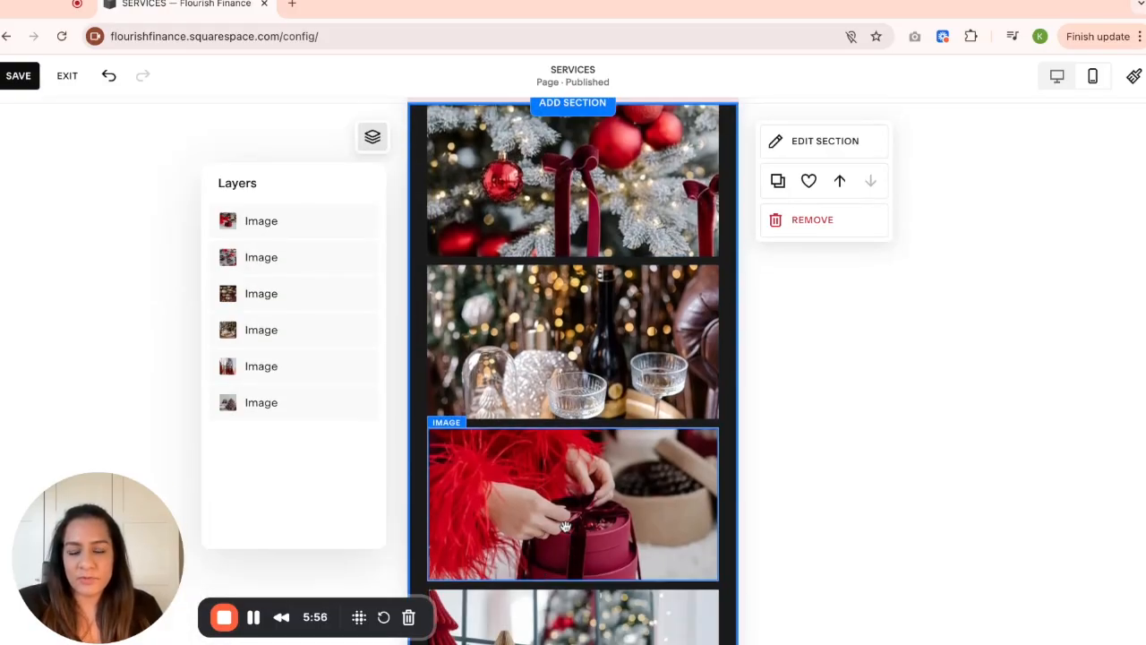
left_click(360, 222)
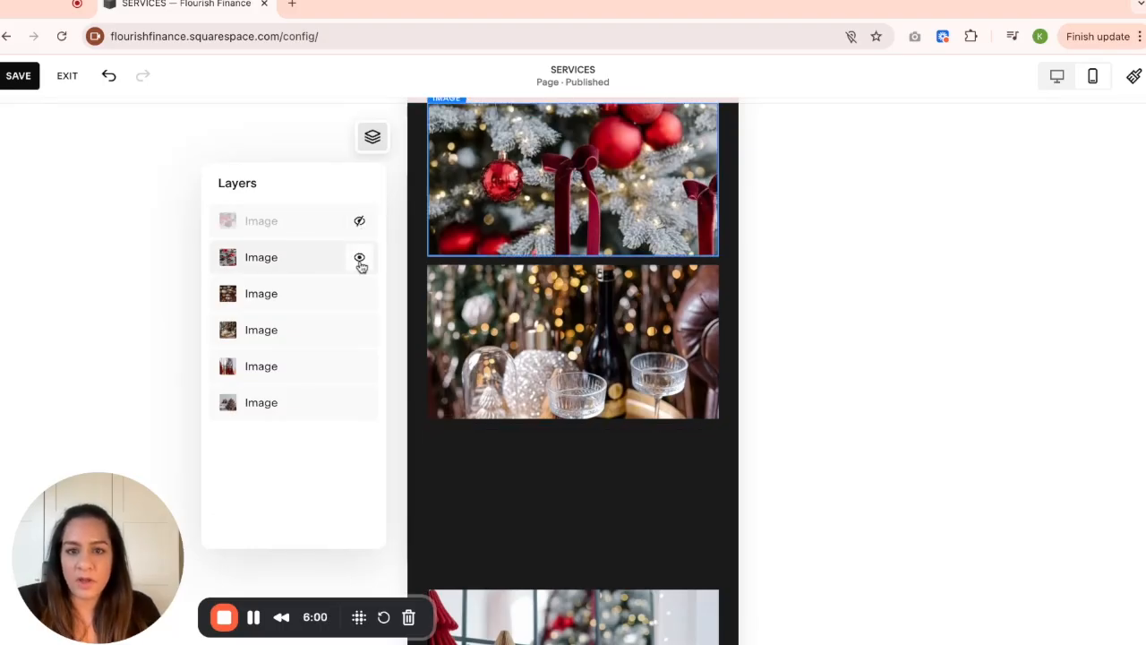
left_click(359, 258)
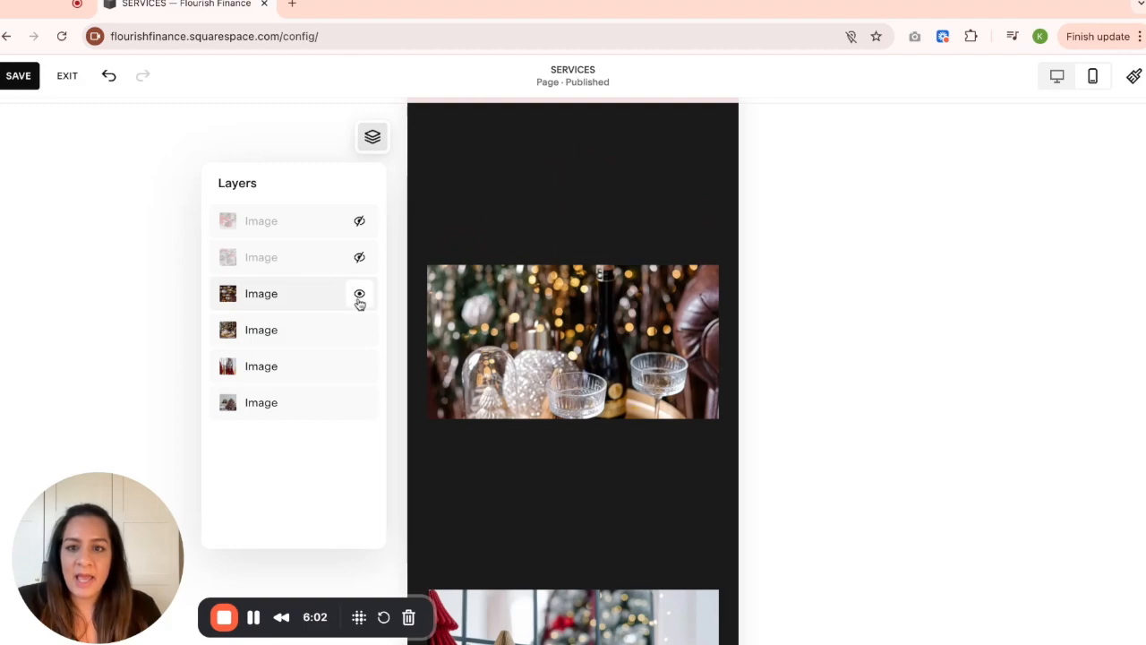
scroll(567, 353, "down", 4)
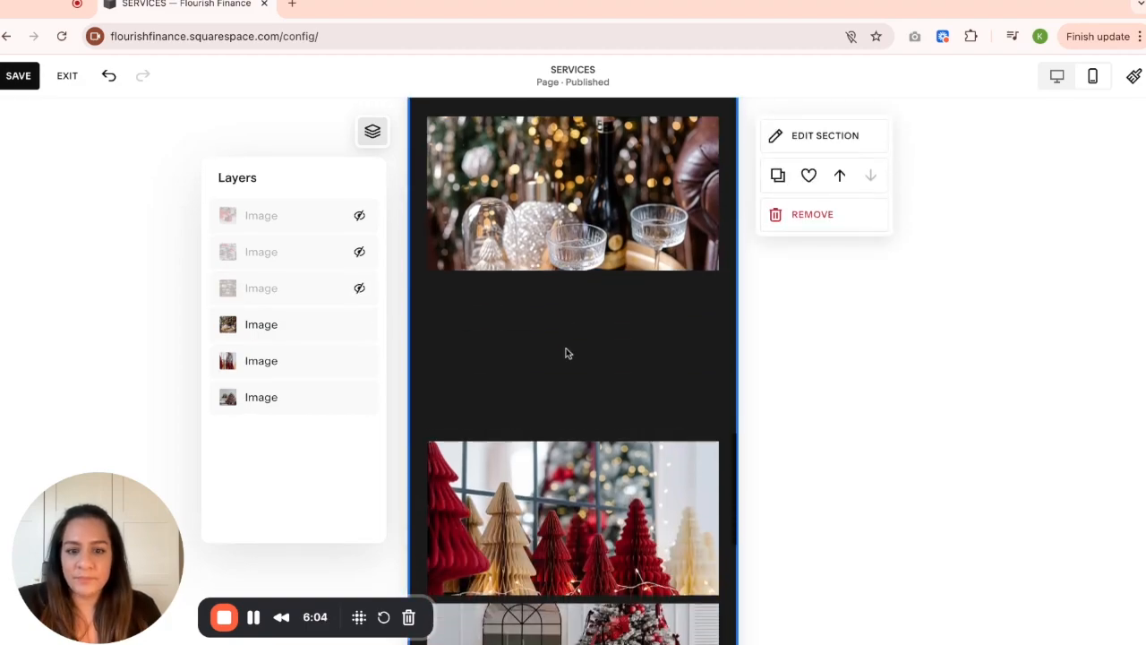
scroll(565, 349, "up", 1)
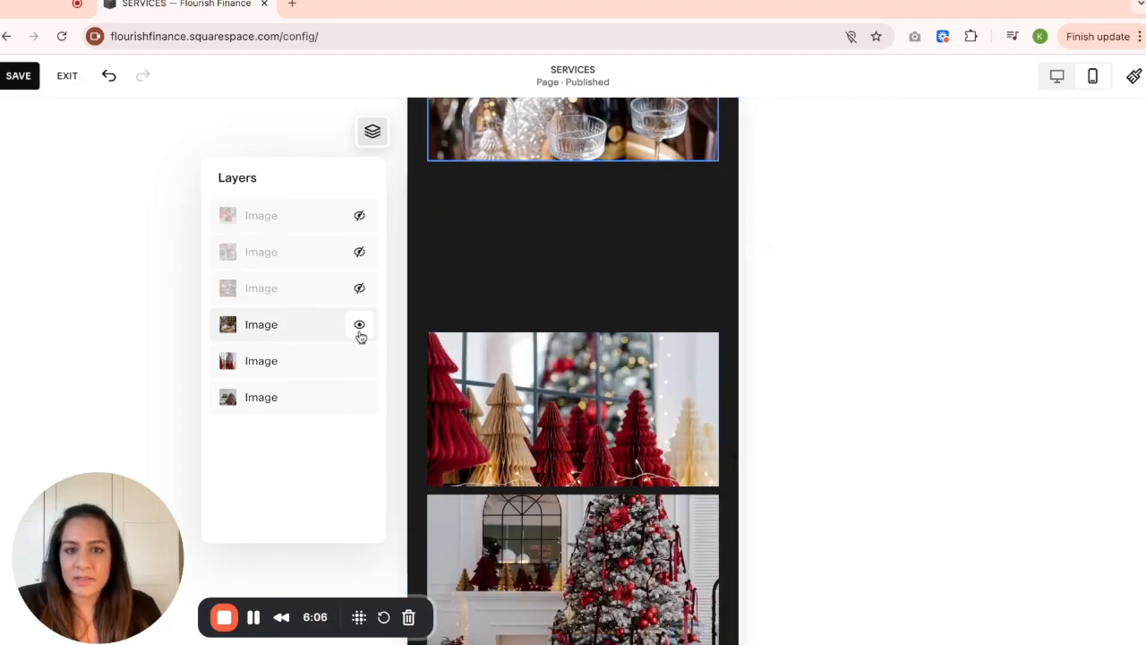
left_click(360, 331)
left_click(355, 367)
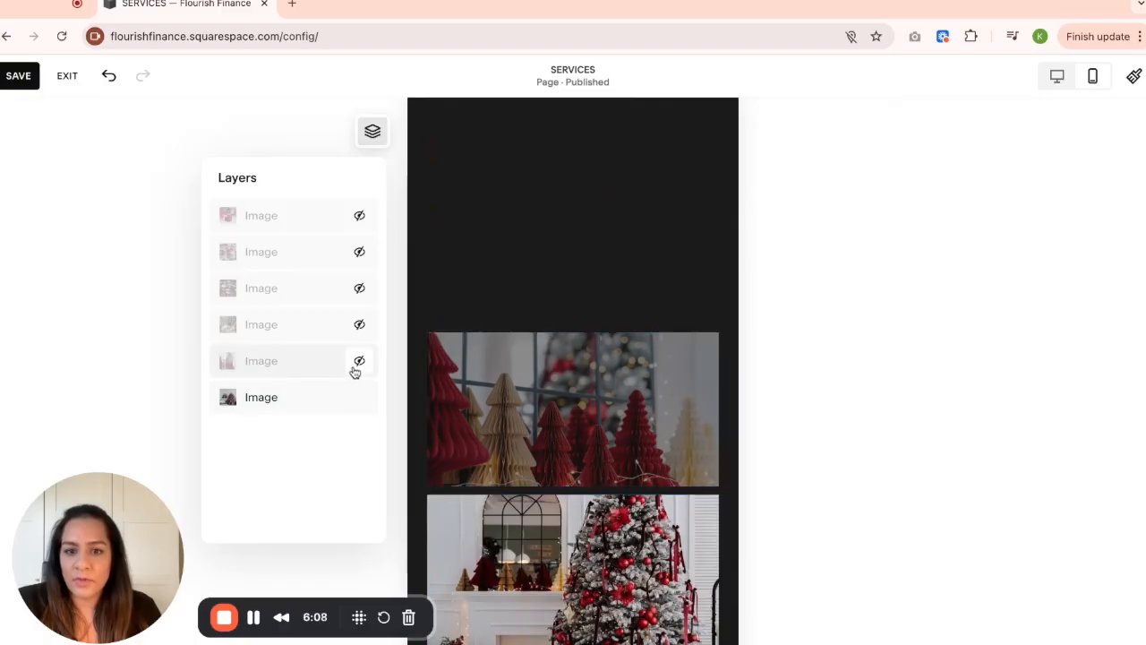
Move the Christmas tree room image to the top of the mobile section and make it taller to show the full room.
left_click(586, 519)
left_click_drag(619, 555, 617, 209)
scroll(617, 209, "up", 1)
left_click_drag(624, 392, 630, 259)
scroll(630, 259, "up", 1)
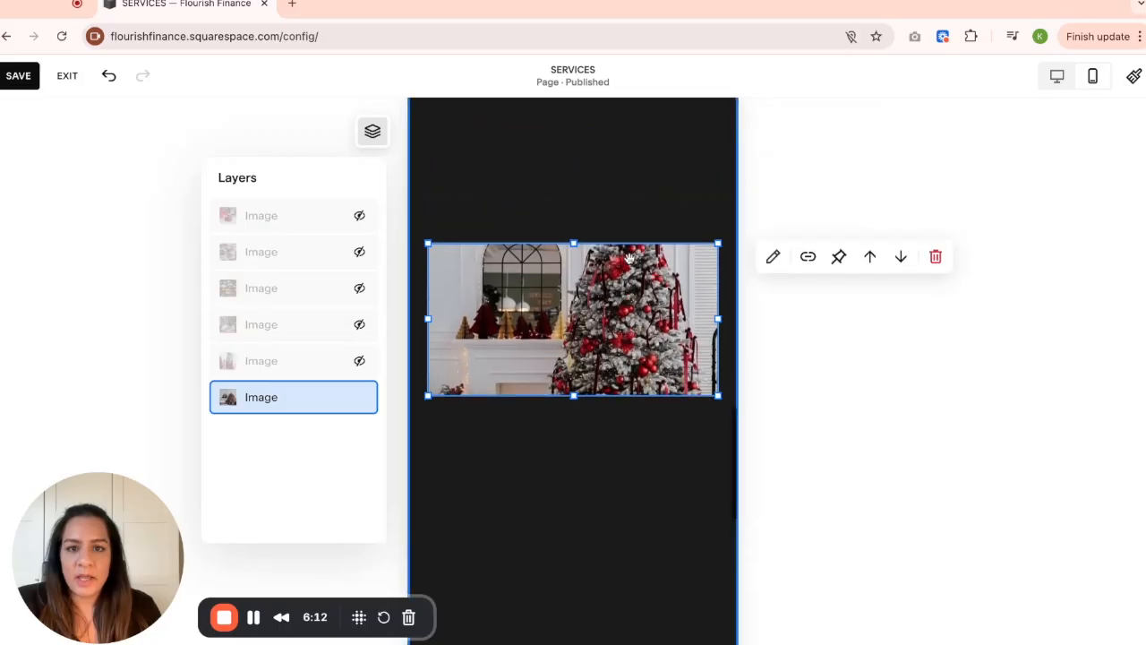
left_click_drag(647, 363, 576, 295)
scroll(583, 488, "down", 2)
left_click_drag(575, 455, 624, 508)
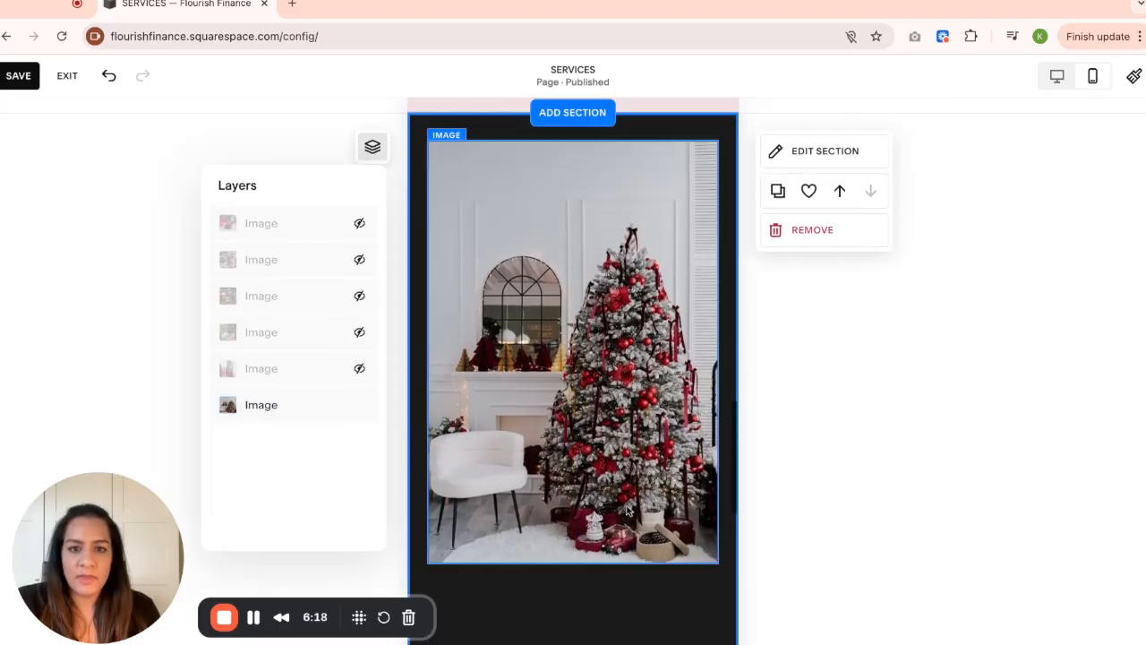
Shorten the mobile section so that it ends just below the Christmas tree room image.
scroll(627, 507, "down", 5)
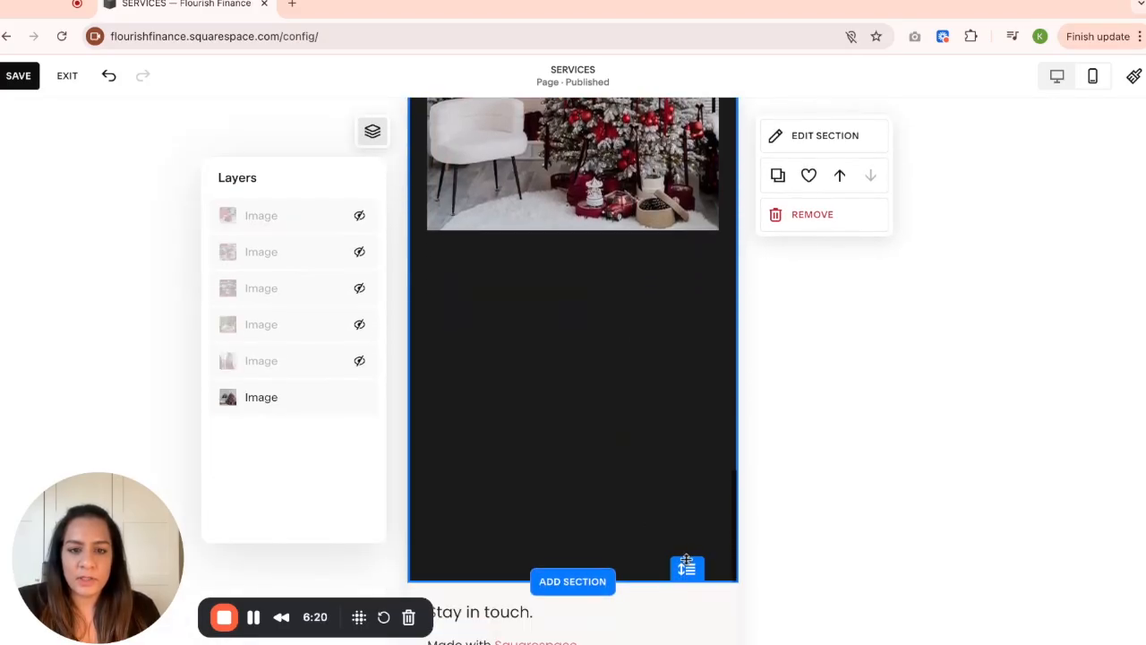
left_click_drag(686, 563, 686, 555)
scroll(678, 389, "up", 5)
scroll(670, 394, "up", 1)
scroll(670, 394, "down", 2)
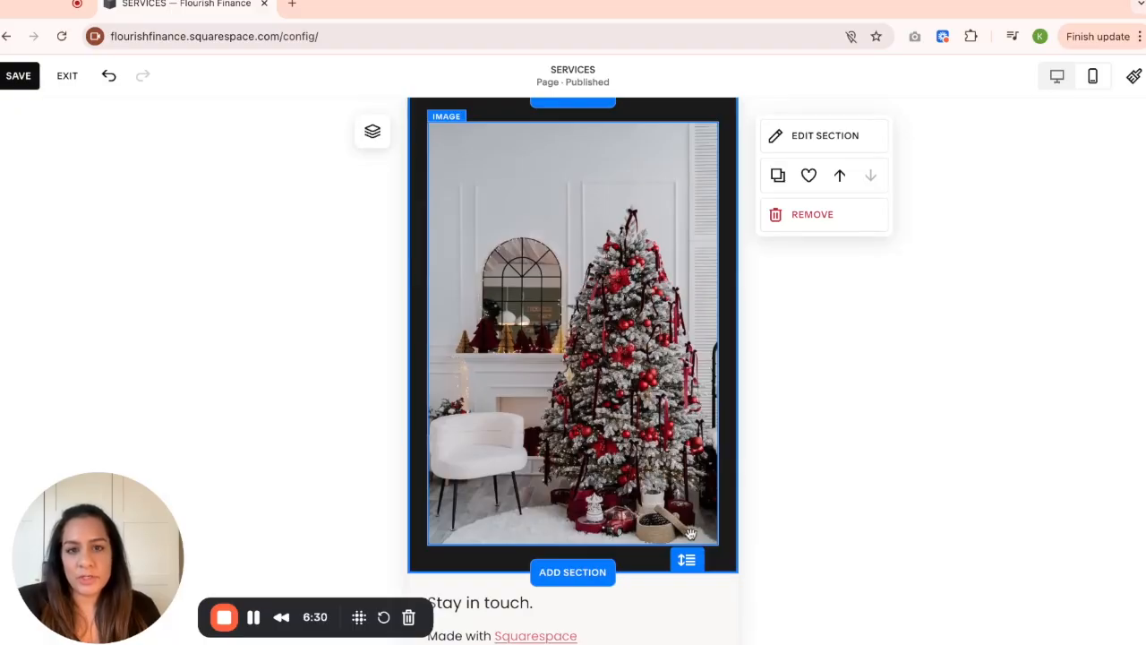
Compare the section's images and layer lists between the desktop and mobile layouts, ending in the desktop layout.
left_click(1058, 78)
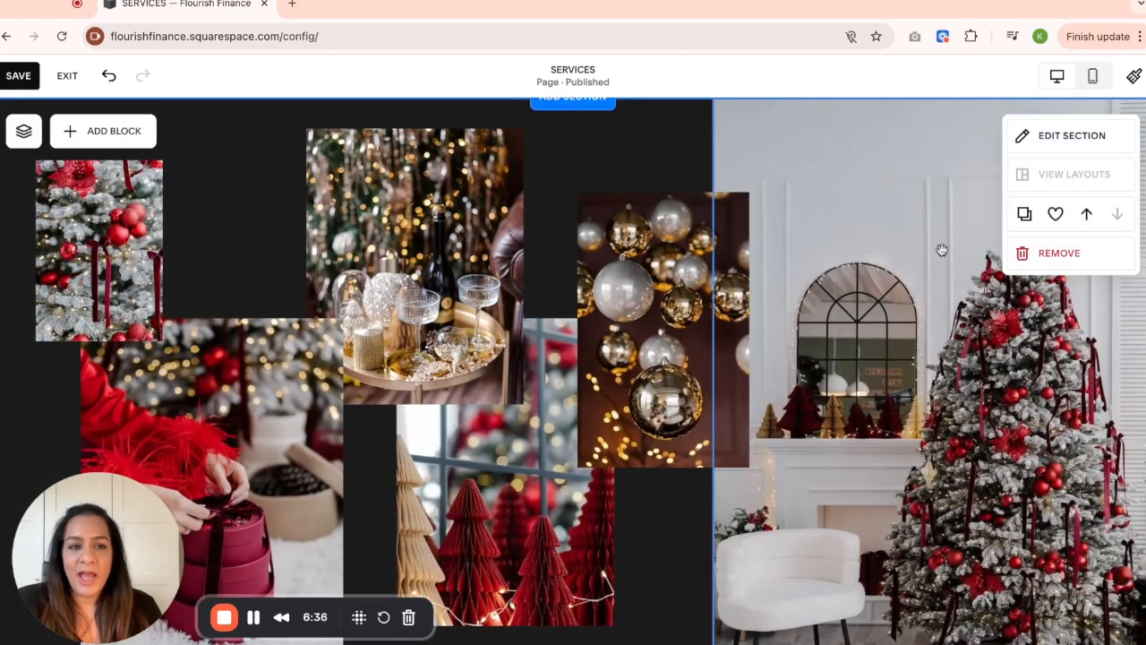
left_click(1092, 76)
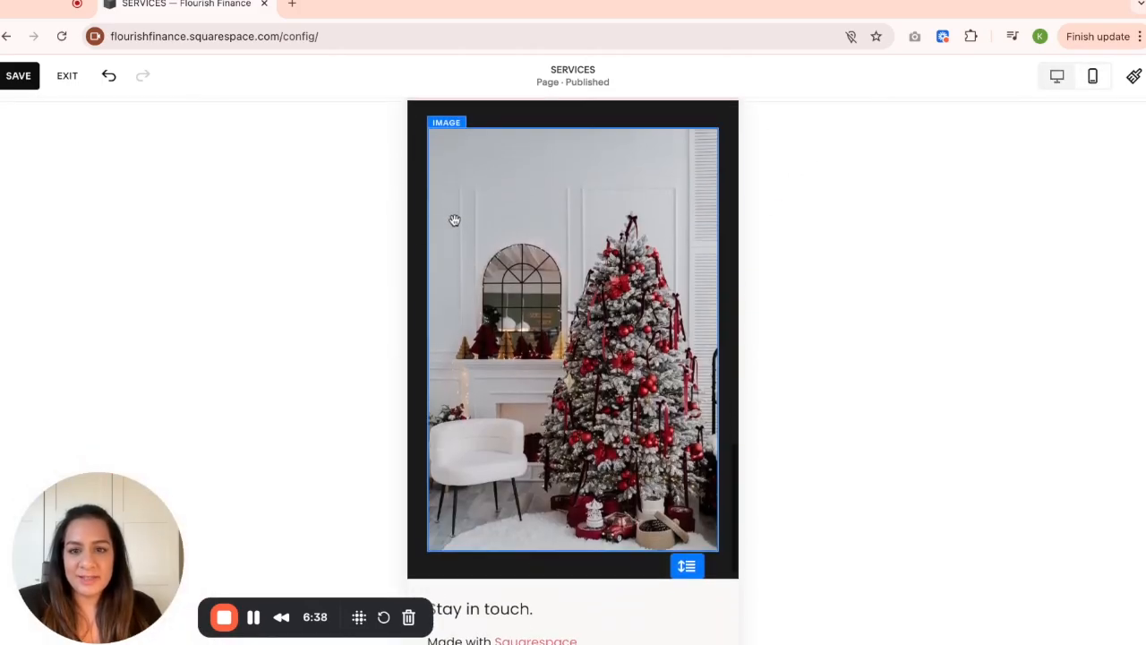
left_click(374, 132)
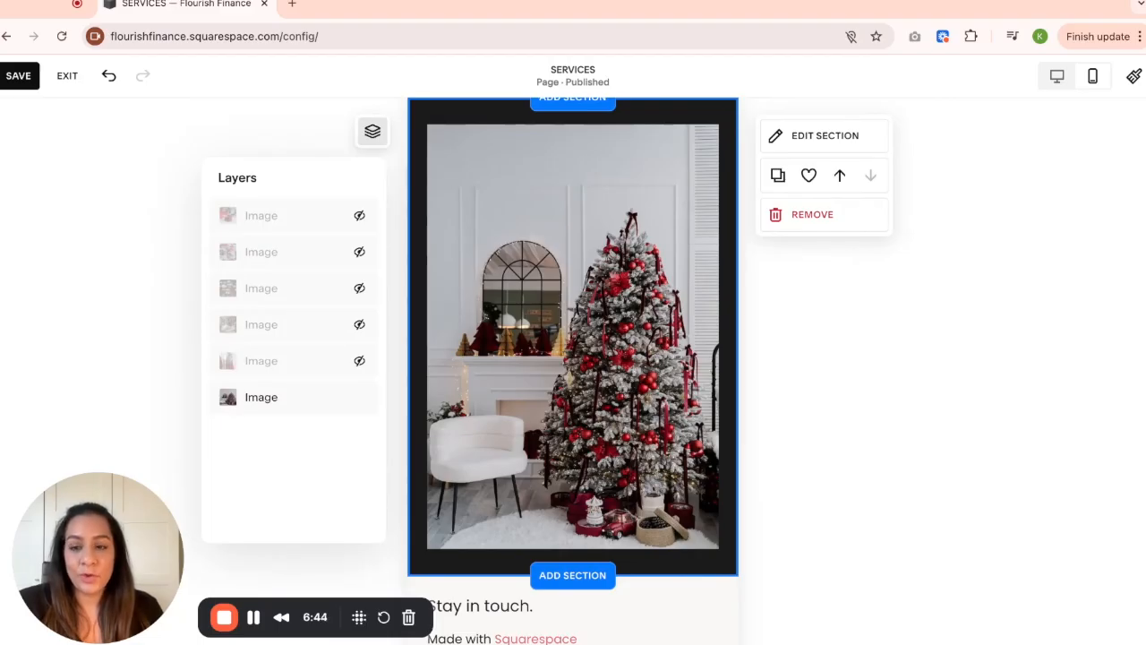
left_click(1054, 77)
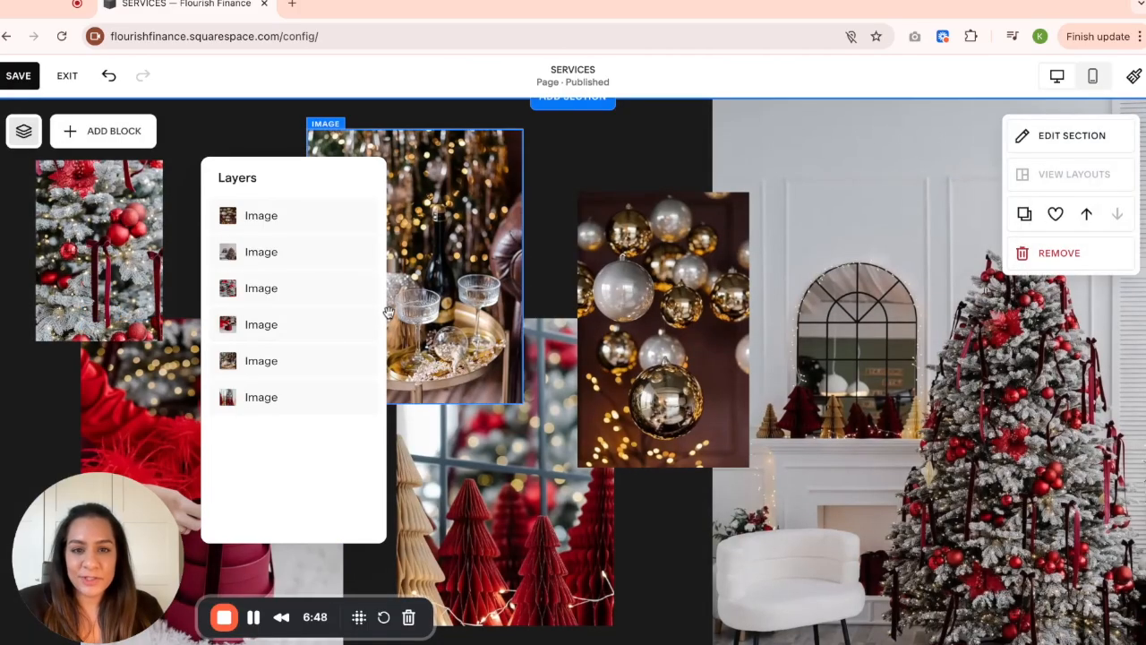